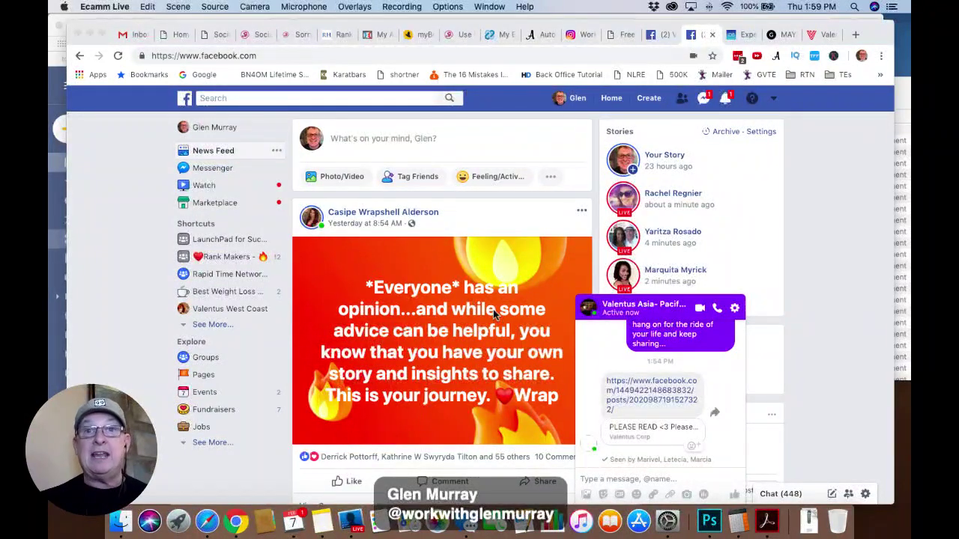
{"action": "left_click", "coordinate": [488, 7]}
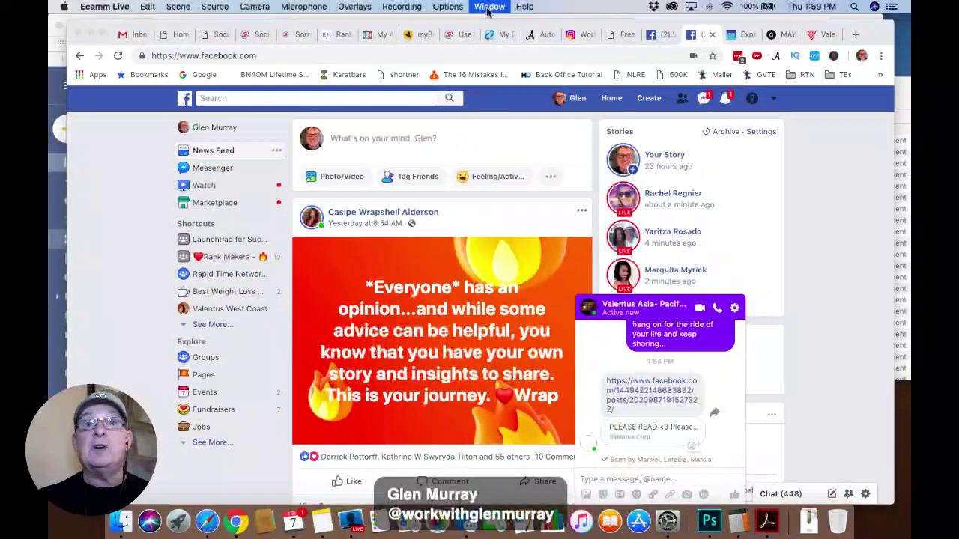
{"action": "left_click", "coordinate": [703, 131]}
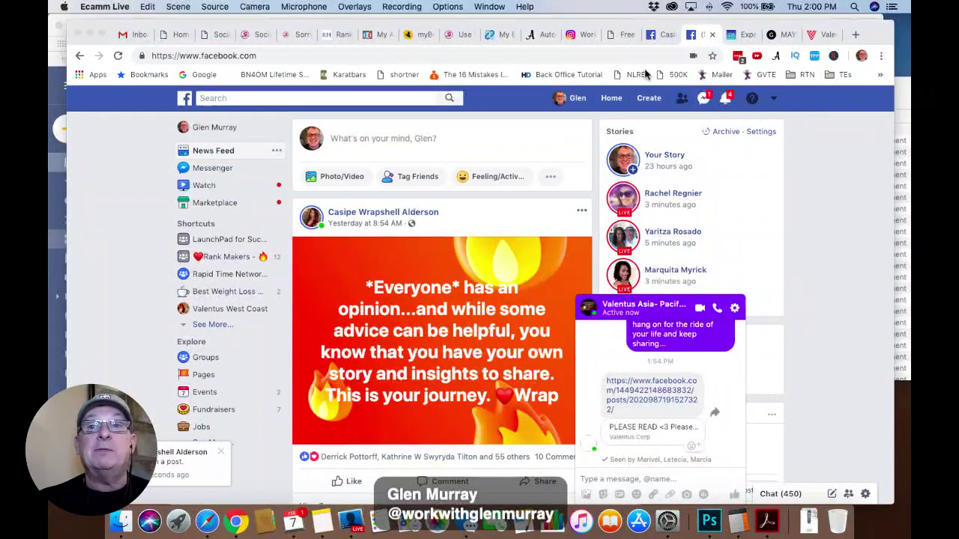
- Switch to the Facebook page in Chrome, search for bestweightlosscoffeetoday and open the BestWeightLossCoffeeToday group
{"action": "left_click", "coordinate": [701, 35]}
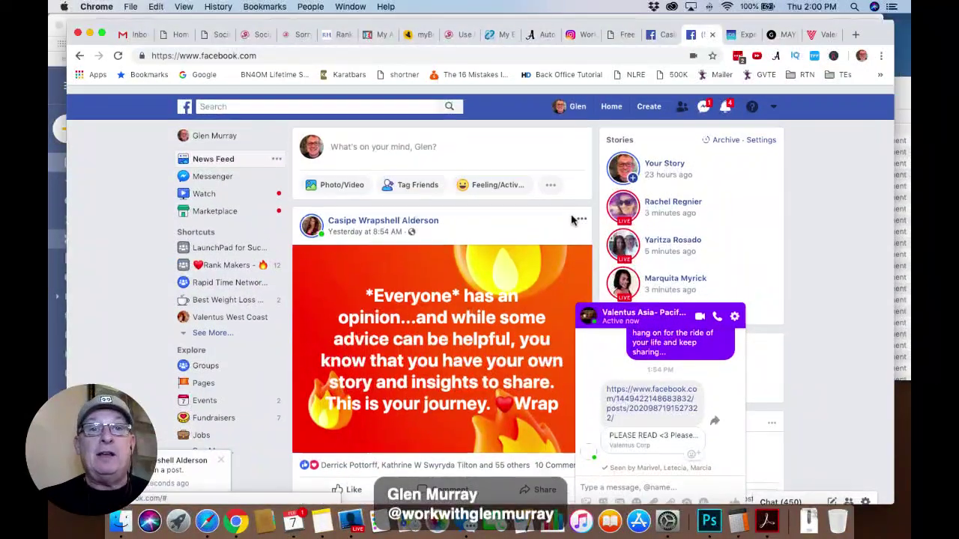
{"action": "left_click", "coordinate": [262, 99]}
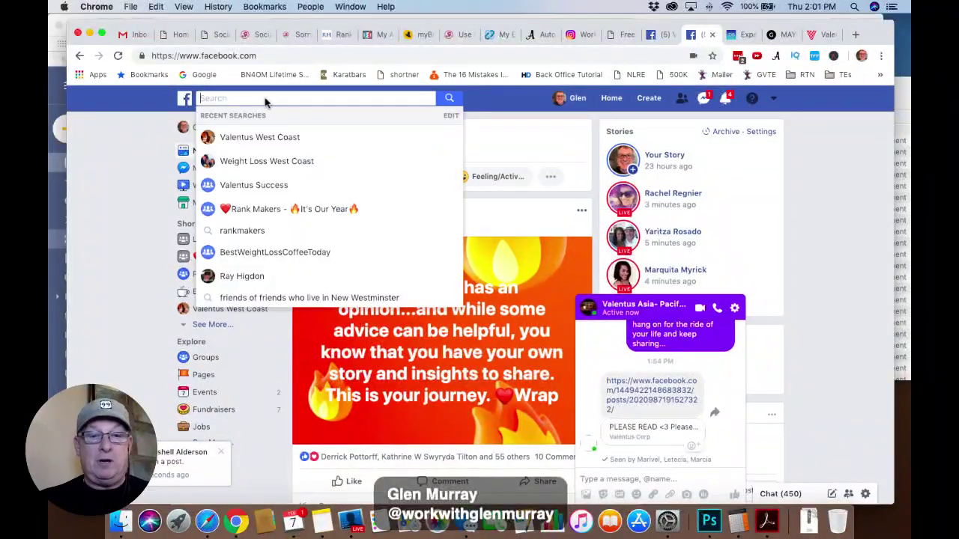
{"action": "type", "text": "best"}
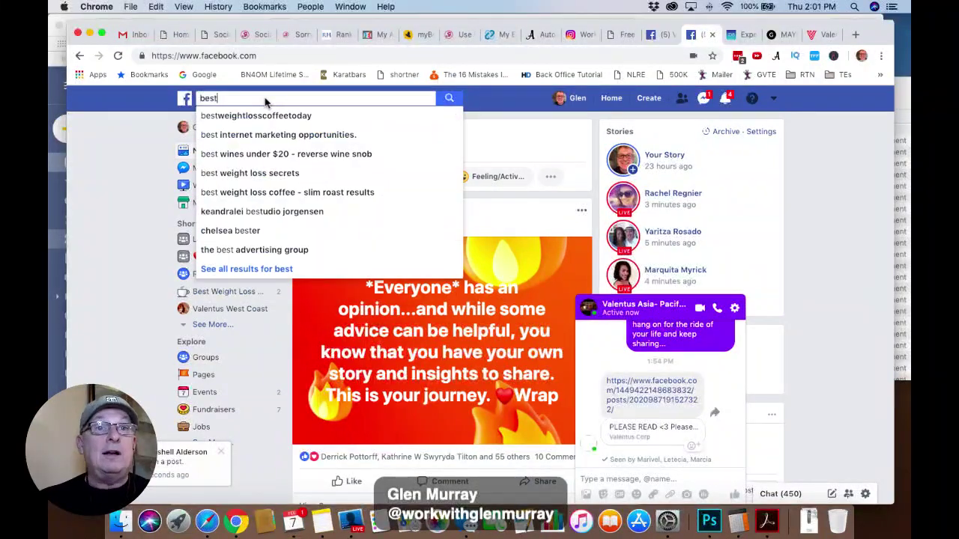
{"action": "left_click", "coordinate": [256, 117]}
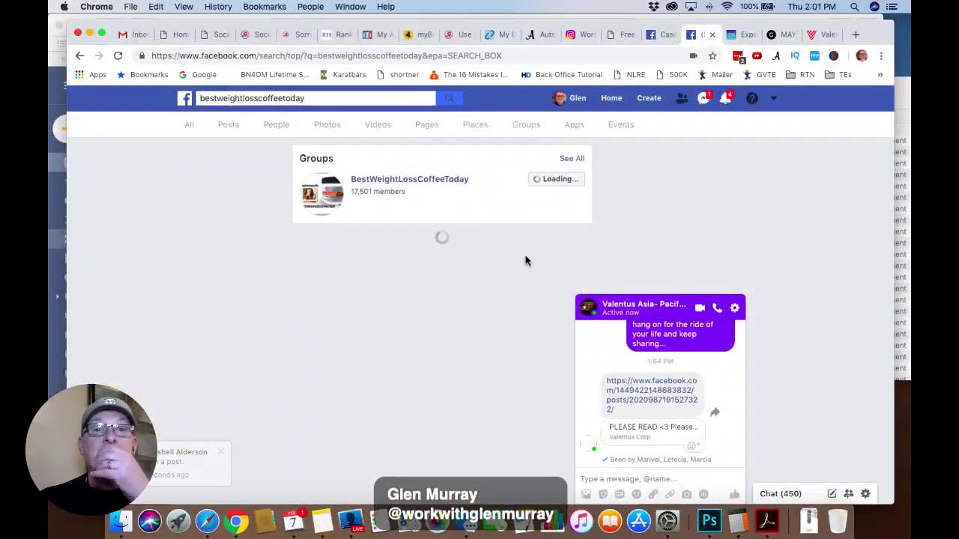
{"action": "left_click", "coordinate": [411, 185]}
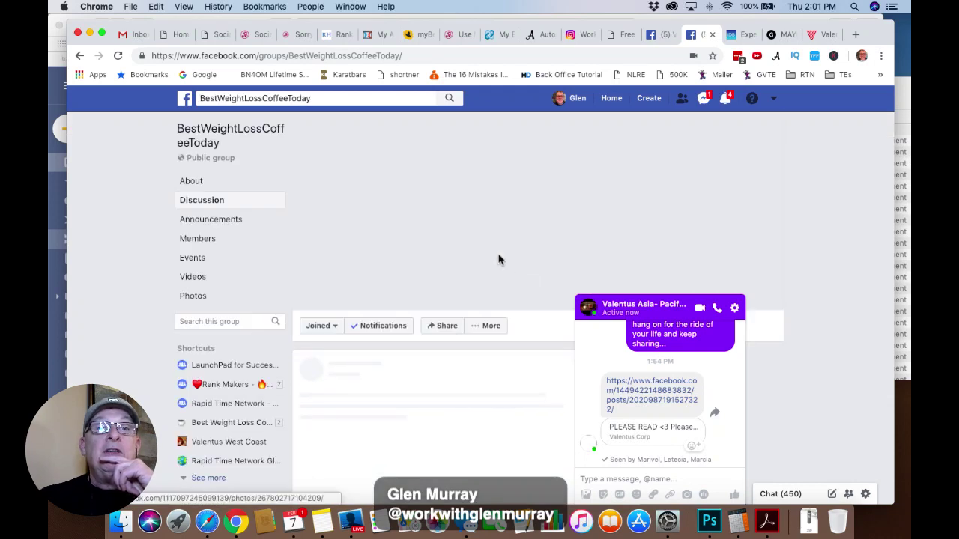
- Close the open chat window and look through the group's discussion posts for a before-and-after weight loss success story
{"action": "scroll", "coordinate": [499, 259], "scroll_direction": "down", "scroll_amount": 4}
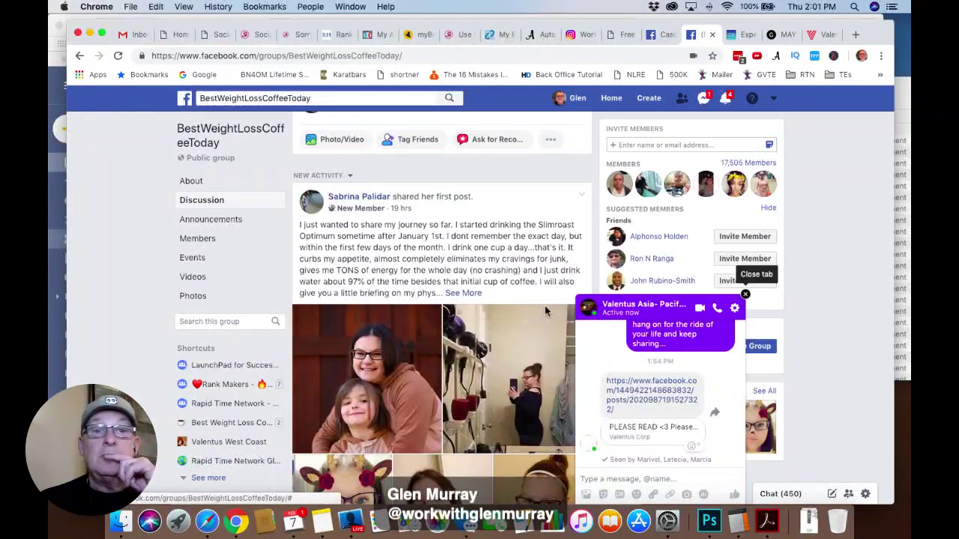
{"action": "left_click", "coordinate": [746, 293]}
{"action": "scroll", "coordinate": [555, 328], "scroll_direction": "down", "scroll_amount": 10}
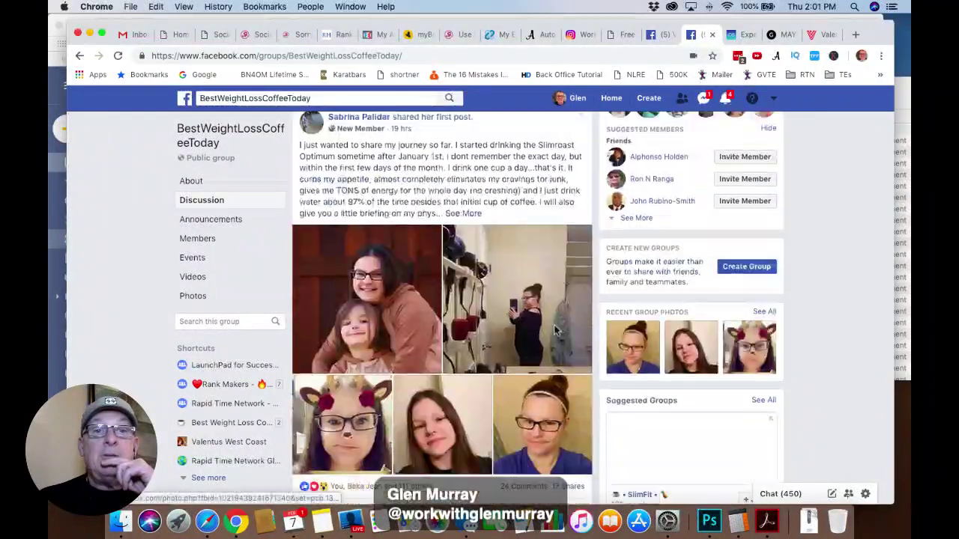
{"action": "scroll", "coordinate": [562, 365], "scroll_direction": "down", "scroll_amount": 10}
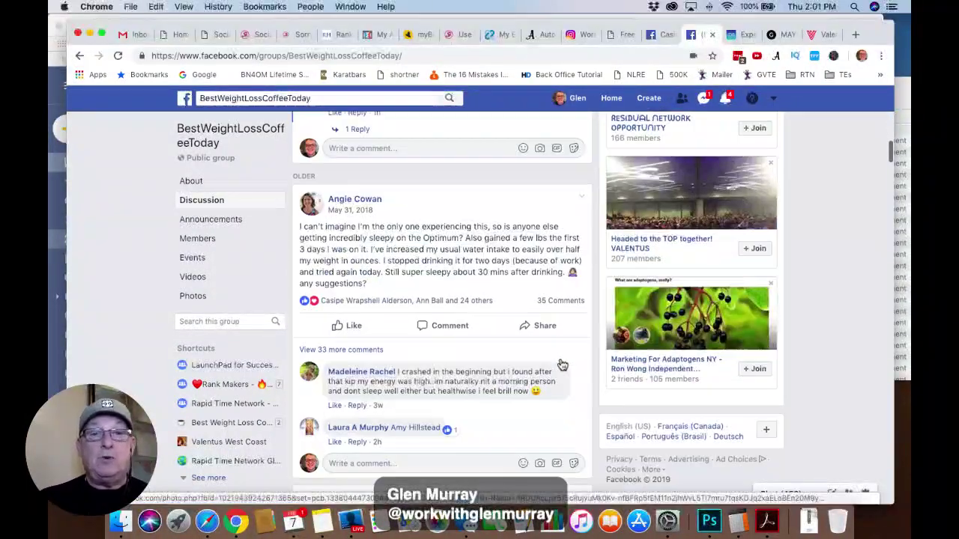
{"action": "scroll", "coordinate": [562, 365], "scroll_direction": "down", "scroll_amount": 10}
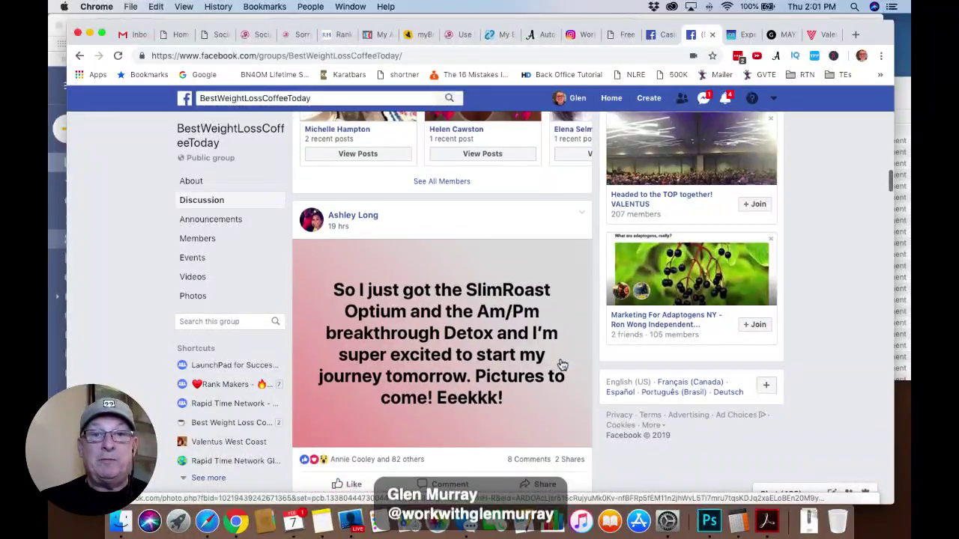
{"action": "scroll", "coordinate": [562, 365], "scroll_direction": "down", "scroll_amount": 10}
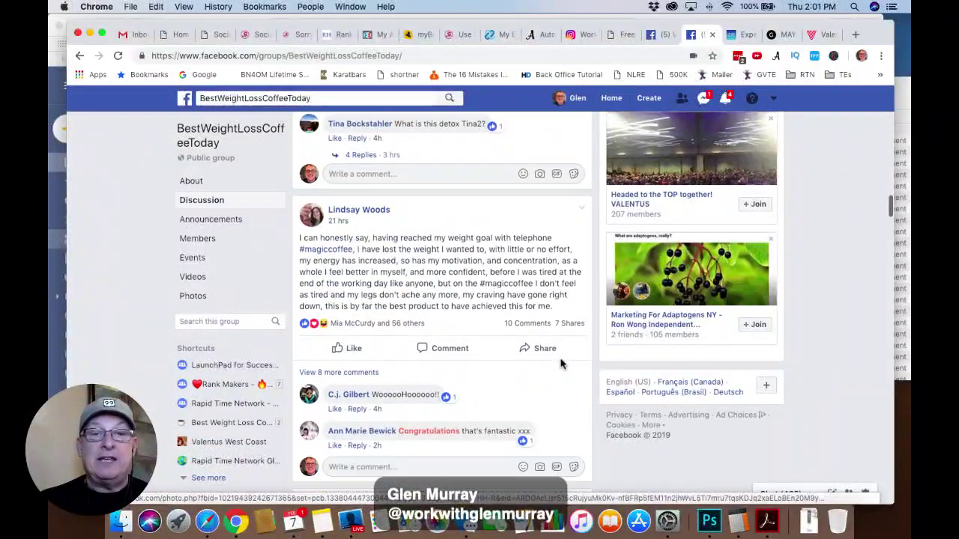
{"action": "scroll", "coordinate": [562, 365], "scroll_direction": "down", "scroll_amount": 10}
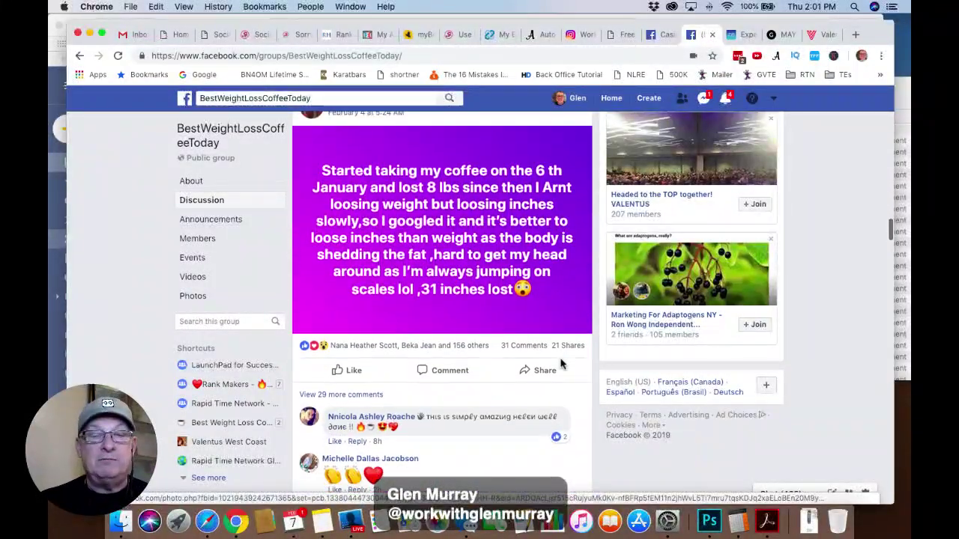
{"action": "scroll", "coordinate": [562, 364], "scroll_direction": "down", "scroll_amount": 5}
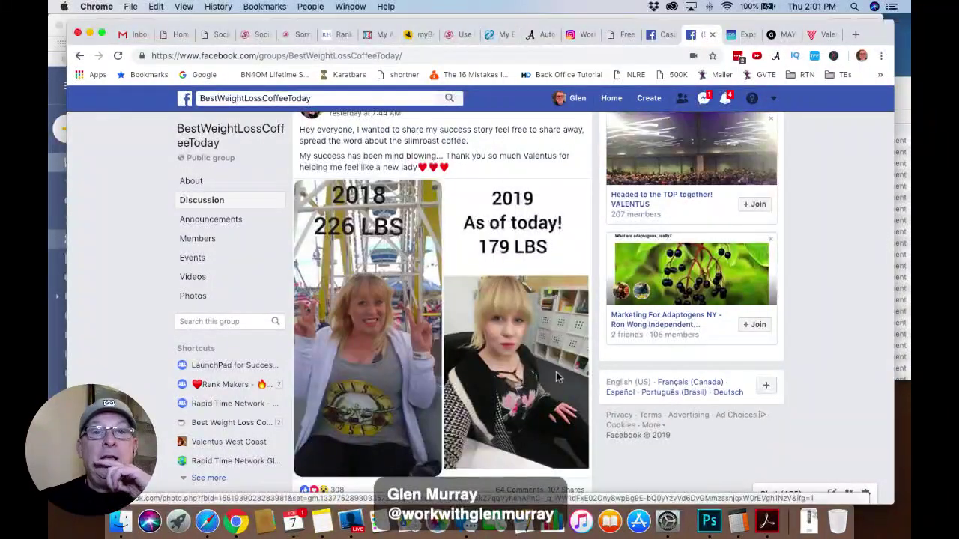
{"action": "scroll", "coordinate": [556, 371], "scroll_direction": "up", "scroll_amount": 1}
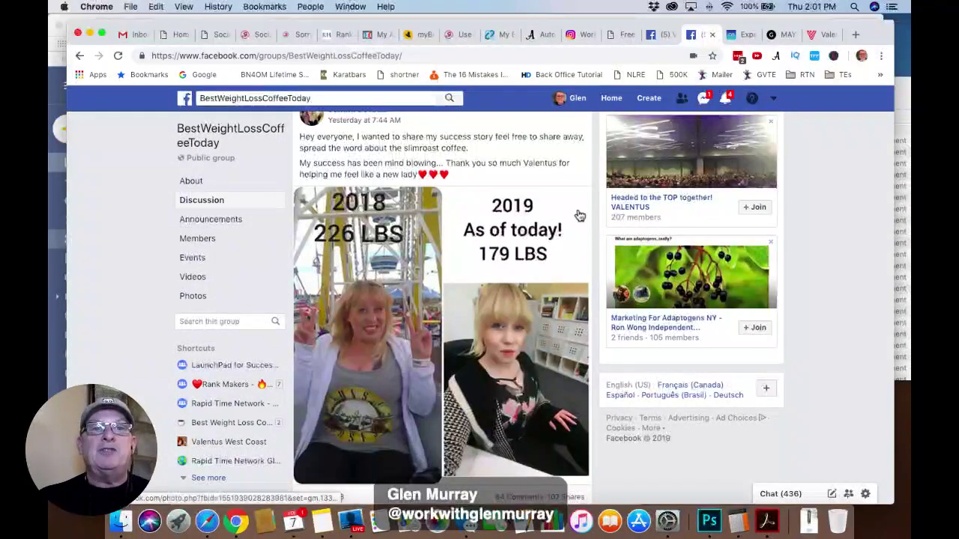
{"action": "scroll", "coordinate": [580, 216], "scroll_direction": "down", "scroll_amount": 1}
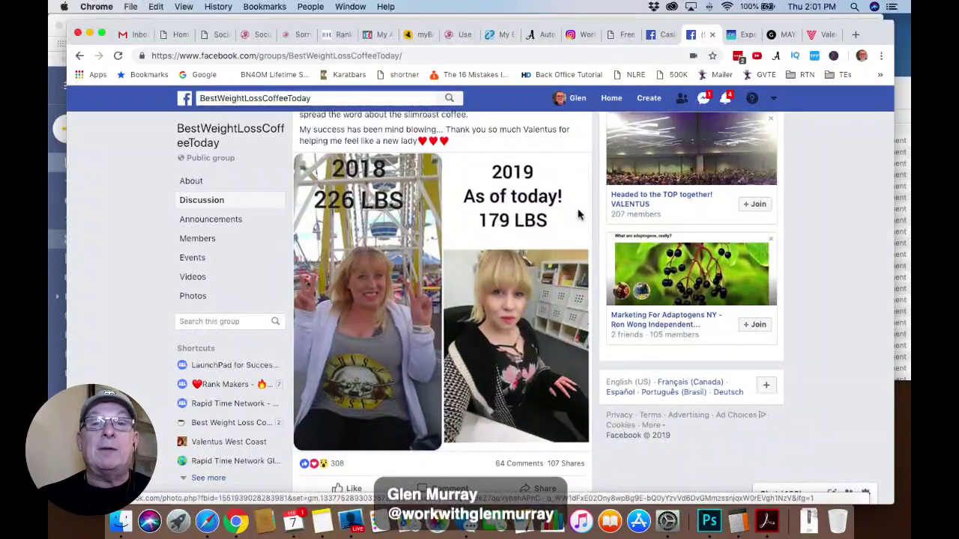
{"action": "scroll", "coordinate": [578, 215], "scroll_direction": "down", "scroll_amount": 2}
{"action": "scroll", "coordinate": [577, 215], "scroll_direction": "up", "scroll_amount": 2}
{"action": "scroll", "coordinate": [578, 215], "scroll_direction": "down", "scroll_amount": 1}
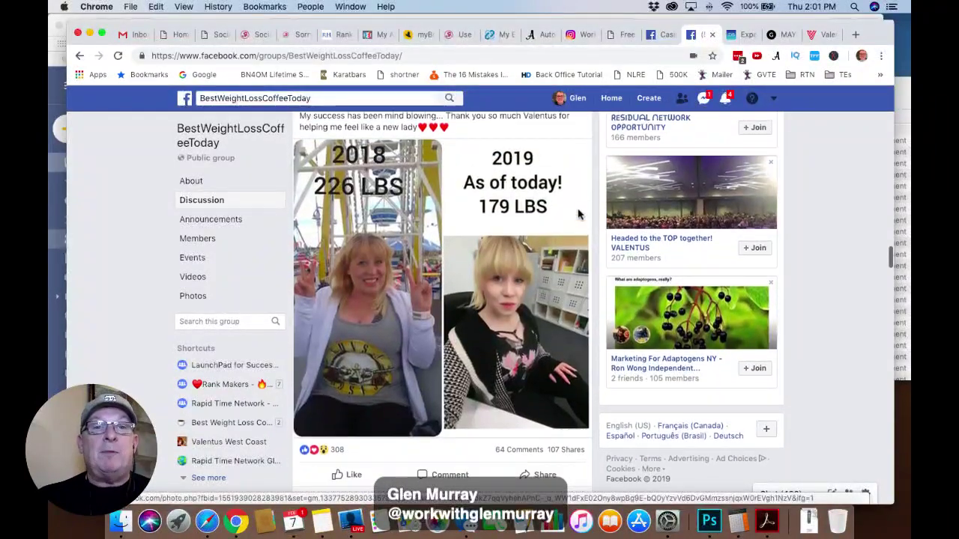
{"action": "scroll", "coordinate": [578, 215], "scroll_direction": "up", "scroll_amount": 1}
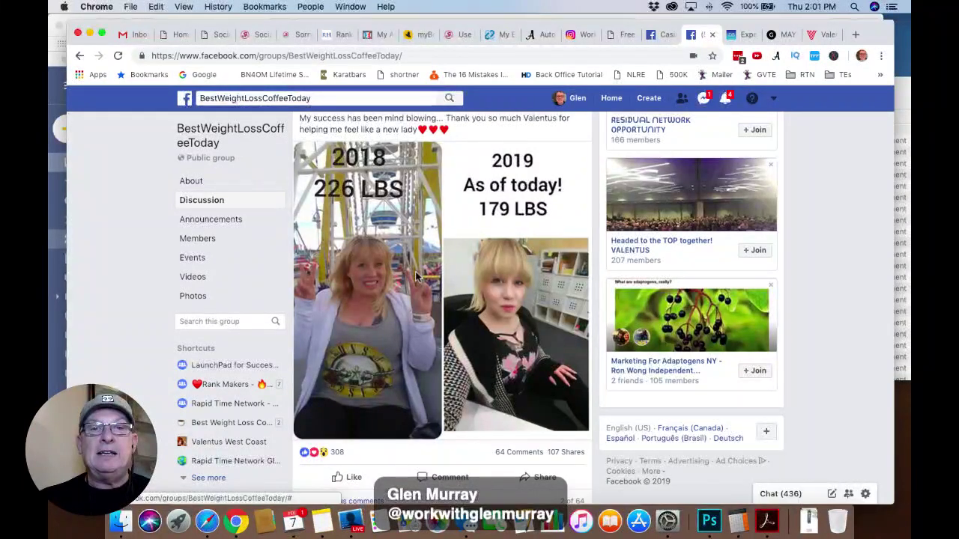
- Open the 2018/2019 before-and-after photo from the success story post and save the image to the Desktop
{"action": "left_click", "coordinate": [416, 276]}
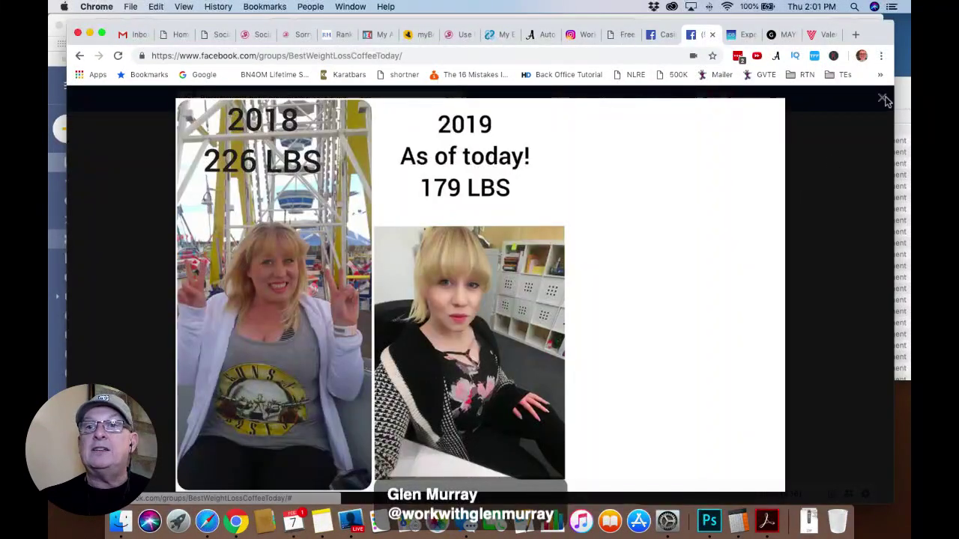
{"action": "right_click", "coordinate": [395, 275]}
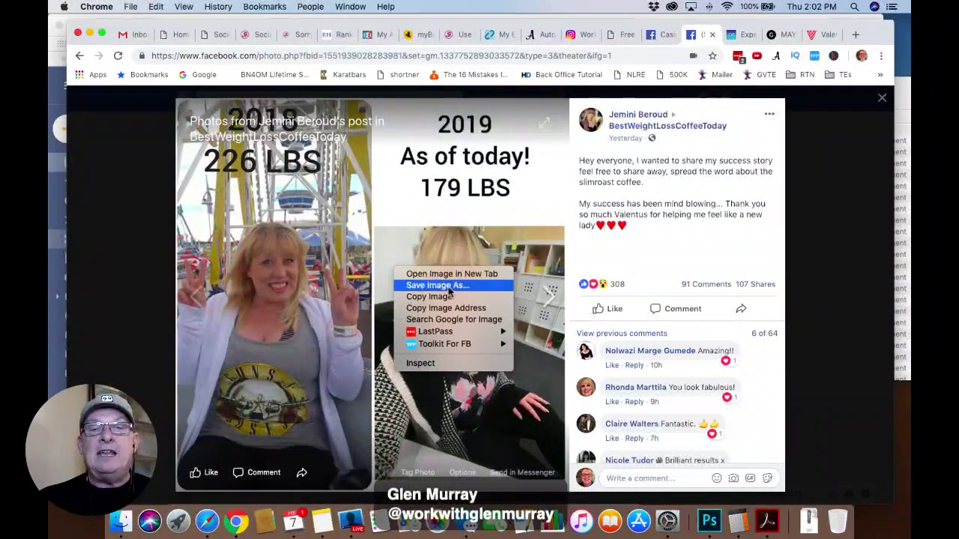
{"action": "left_click", "coordinate": [445, 294]}
{"action": "left_click", "coordinate": [448, 289]}
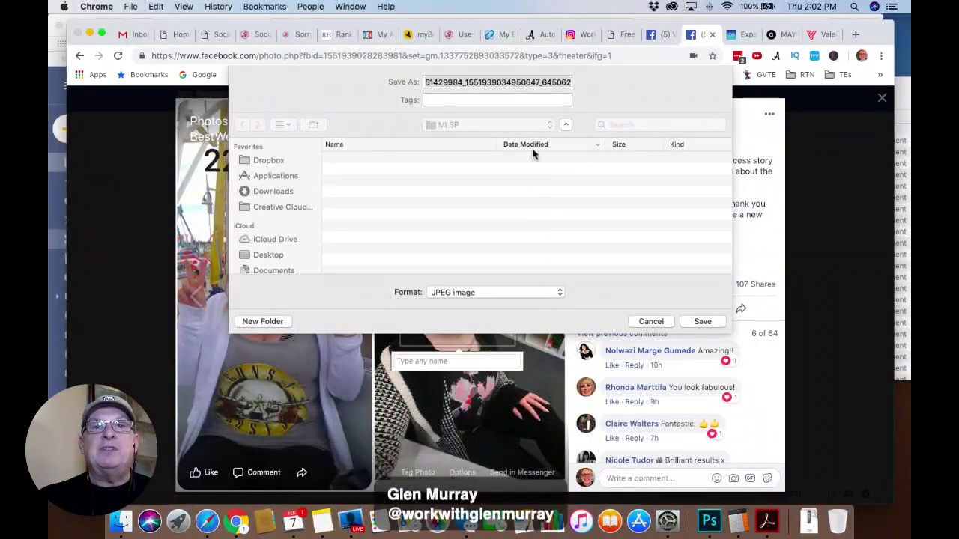
{"action": "left_click", "coordinate": [271, 256]}
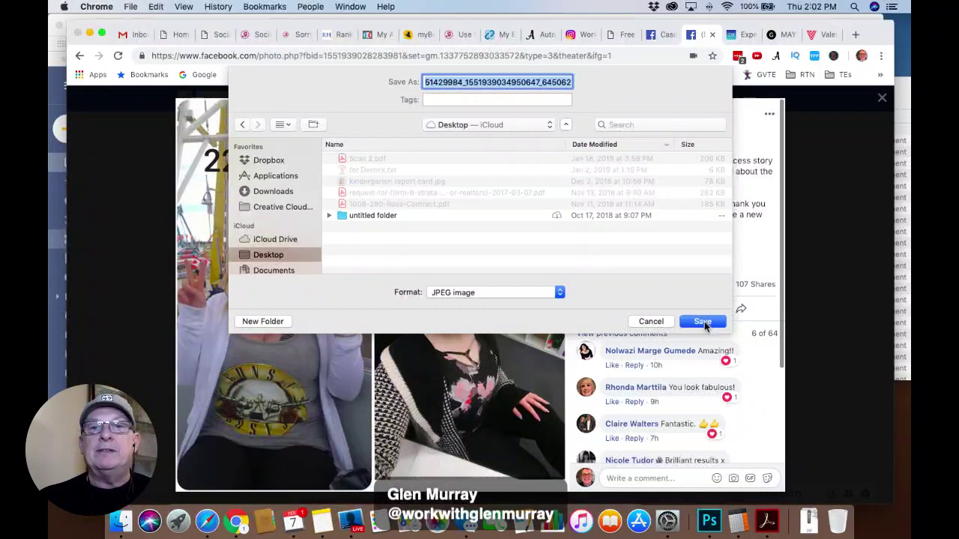
{"action": "left_click", "coordinate": [702, 322]}
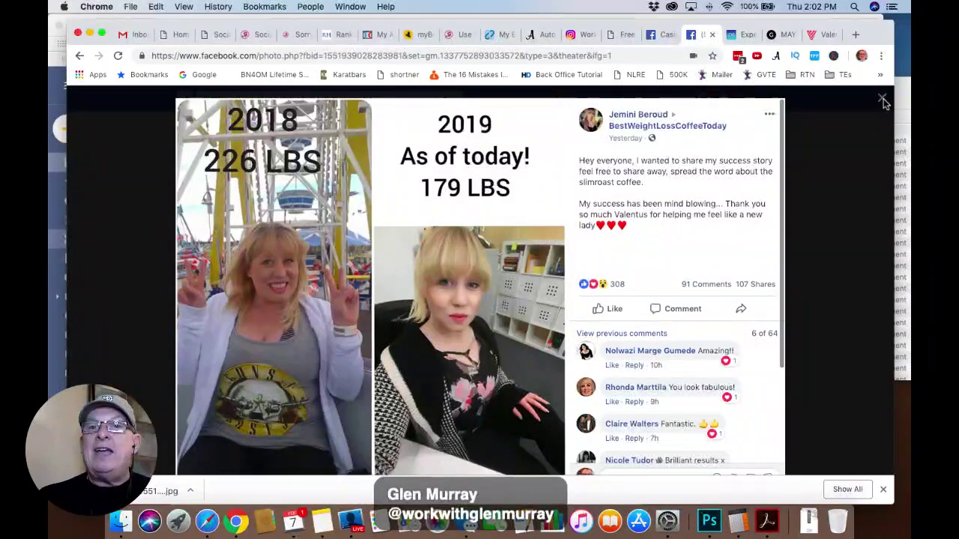
- Copy the full text of the success story post, both paragraphs, and close the photo viewer
{"action": "triple_click", "coordinate": [603, 175]}
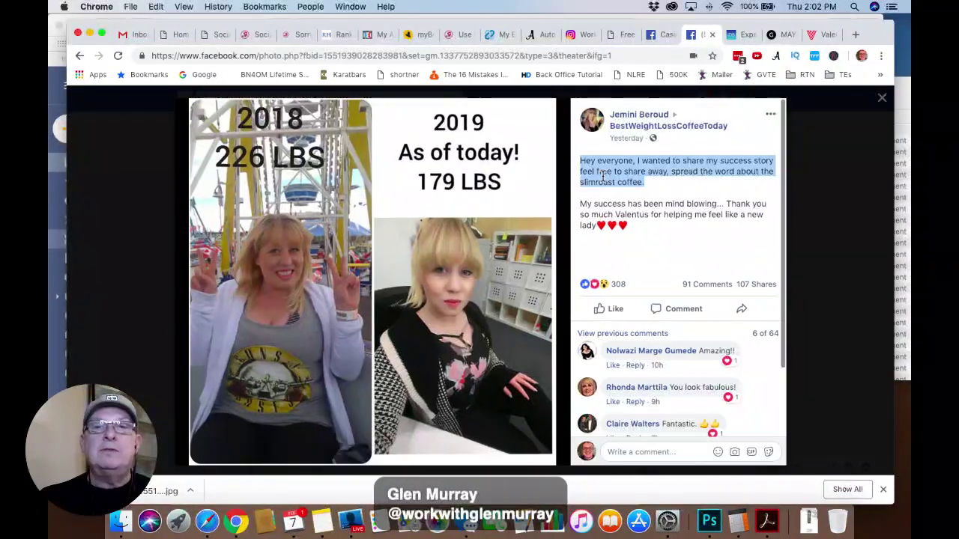
{"action": "left_click", "coordinate": [634, 223]}
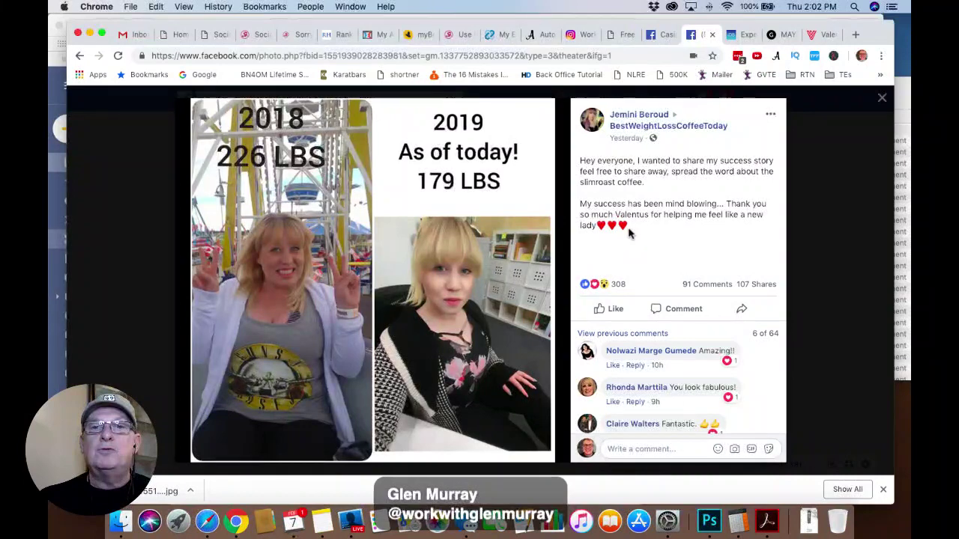
{"action": "left_click_drag", "start_coordinate": [630, 227], "coordinate": [575, 167]}
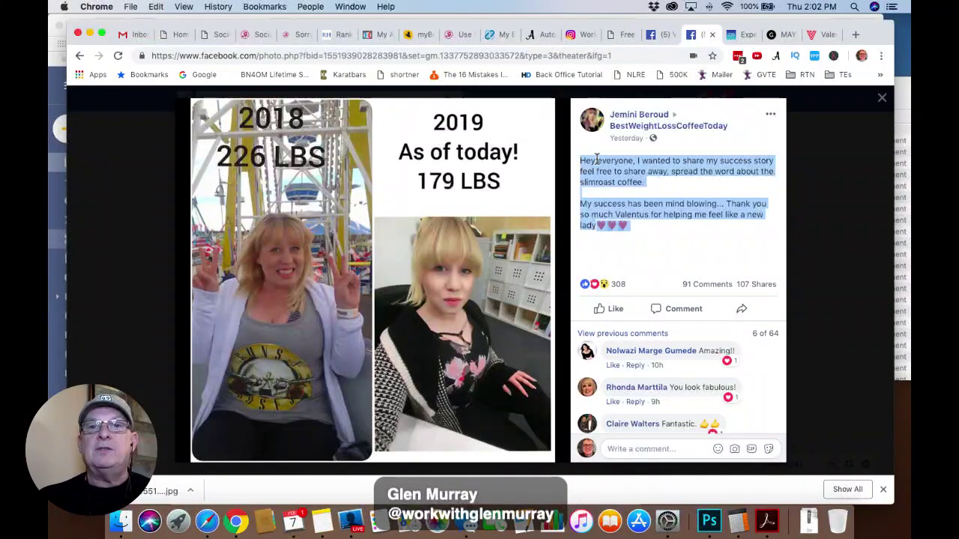
{"action": "right_click", "coordinate": [598, 159]}
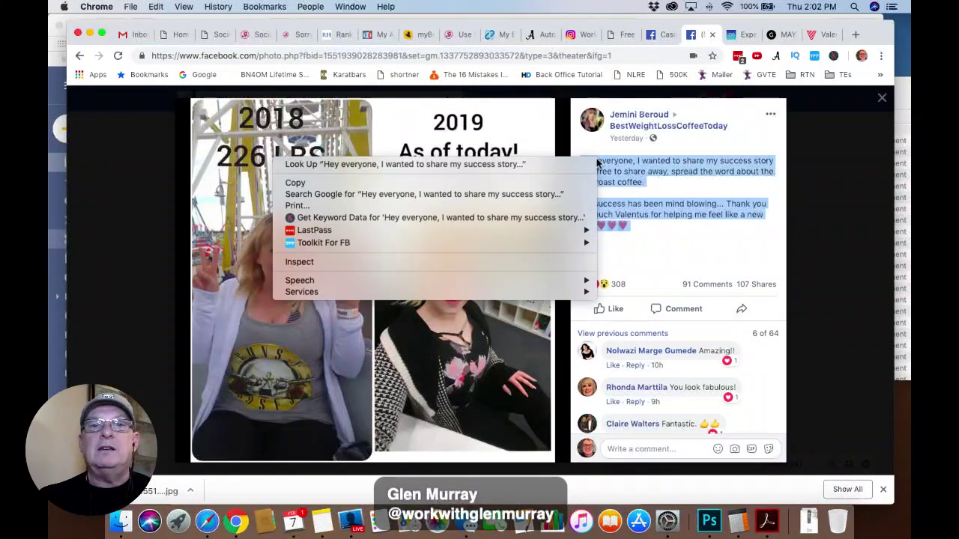
{"action": "left_click", "coordinate": [308, 182]}
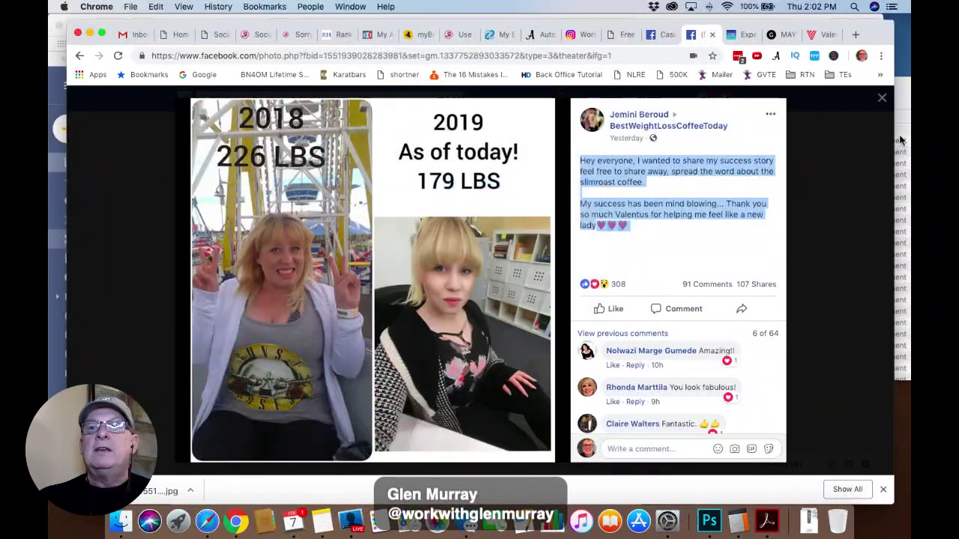
{"action": "left_click", "coordinate": [881, 99]}
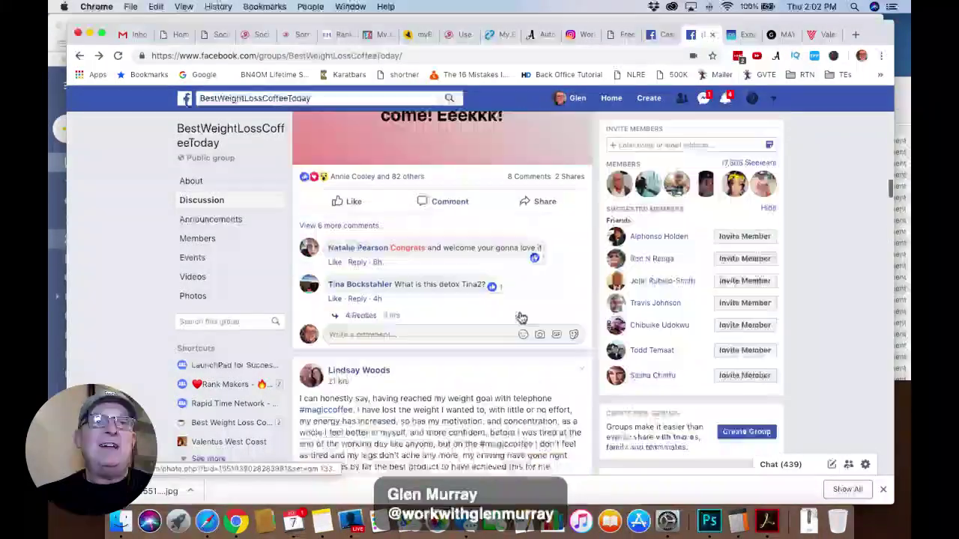
- Search Facebook for "weight loss & diet tips" and open the Weight loss & diet tips group
{"action": "left_click", "coordinate": [322, 98]}
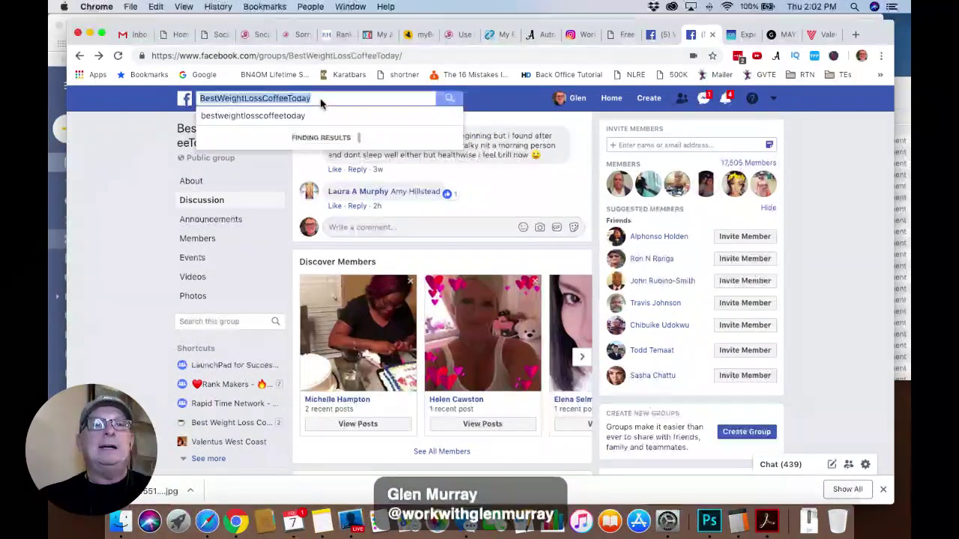
{"action": "type", "text": "weight"}
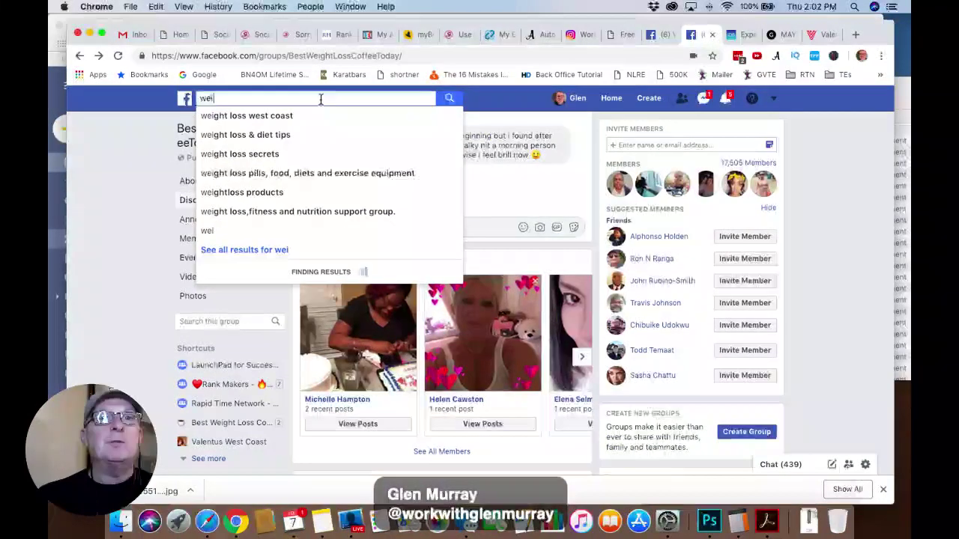
{"action": "left_click", "coordinate": [270, 134]}
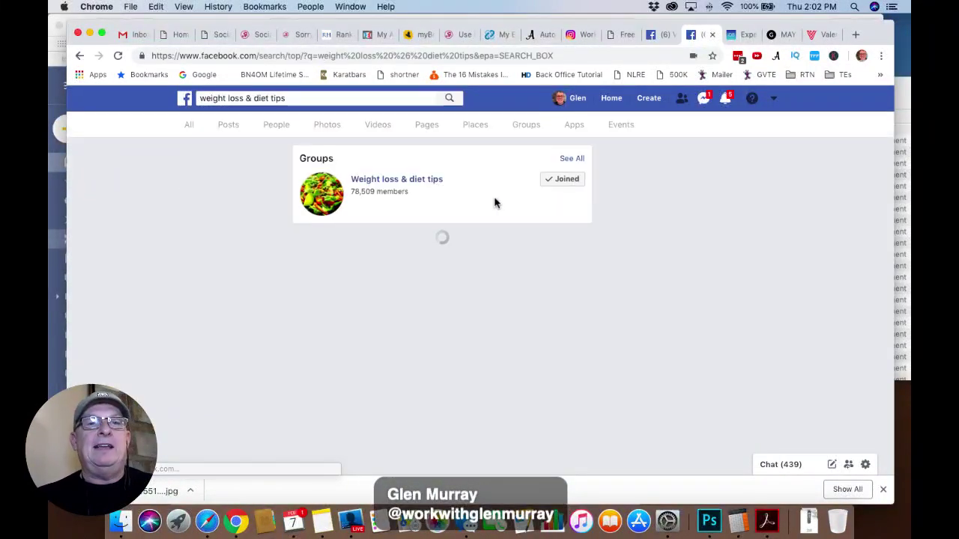
{"action": "left_click", "coordinate": [416, 183]}
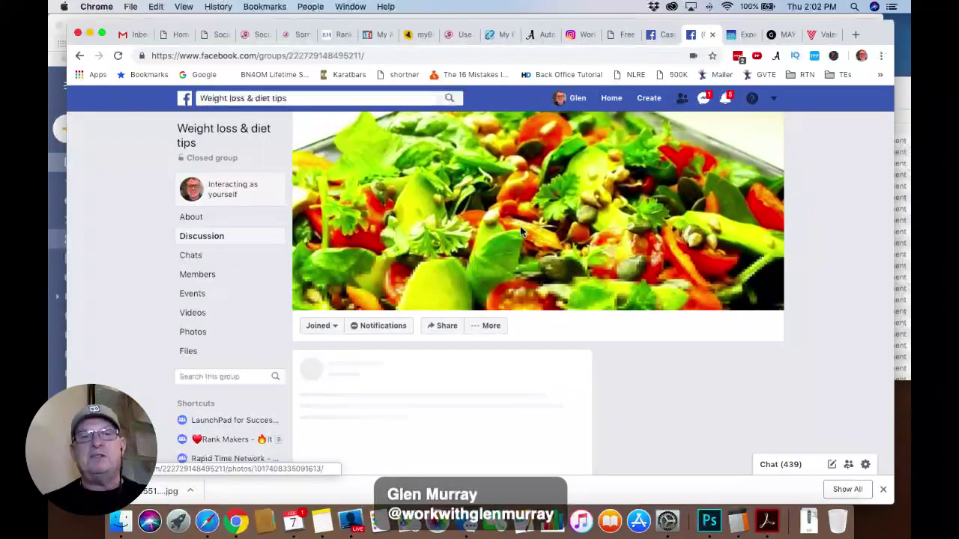
{"action": "scroll", "coordinate": [623, 347], "scroll_direction": "down", "scroll_amount": 3}
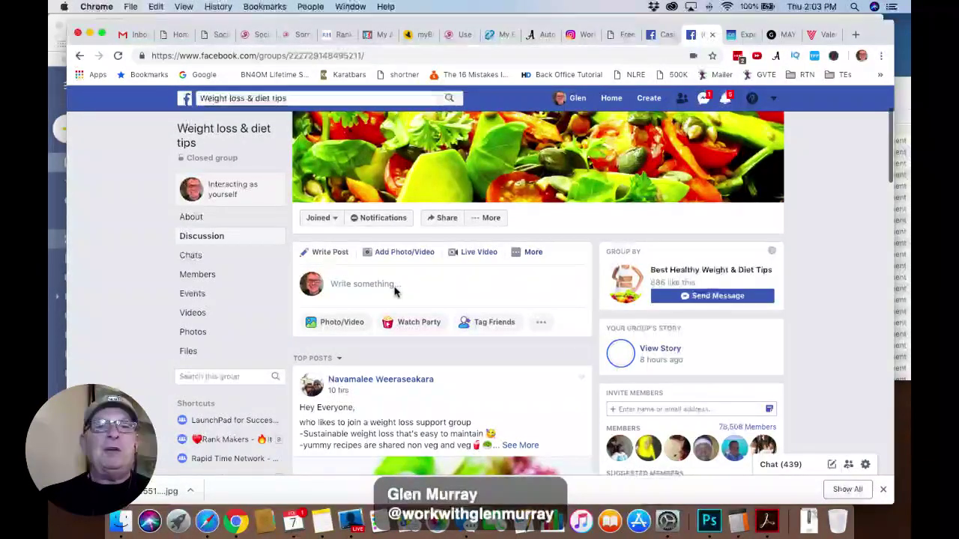
{"action": "left_click", "coordinate": [351, 321]}
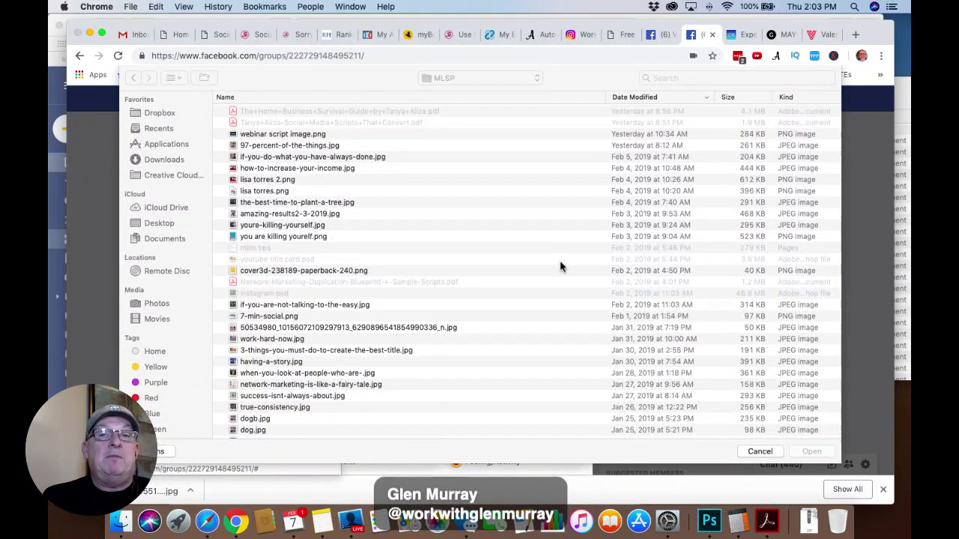
{"action": "left_click", "coordinate": [172, 224]}
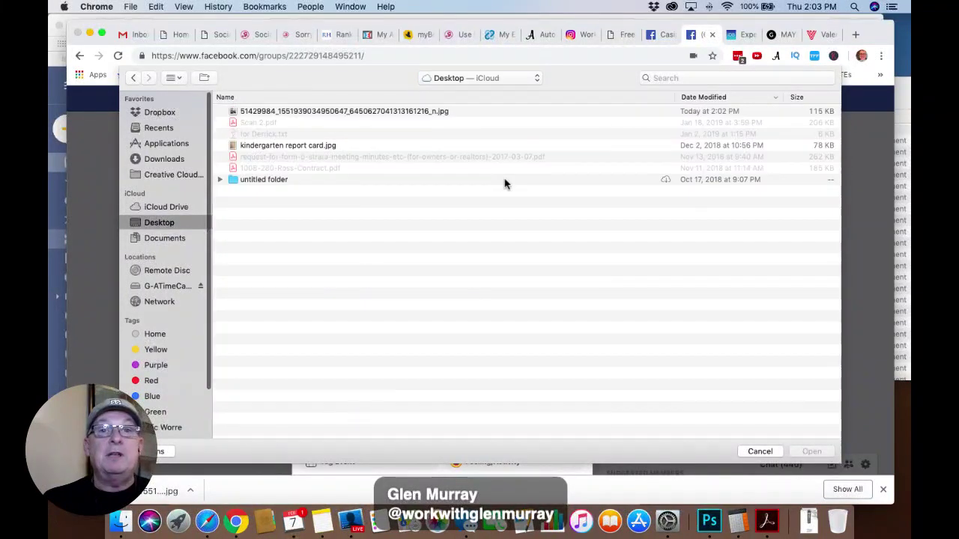
{"action": "left_click", "coordinate": [381, 112]}
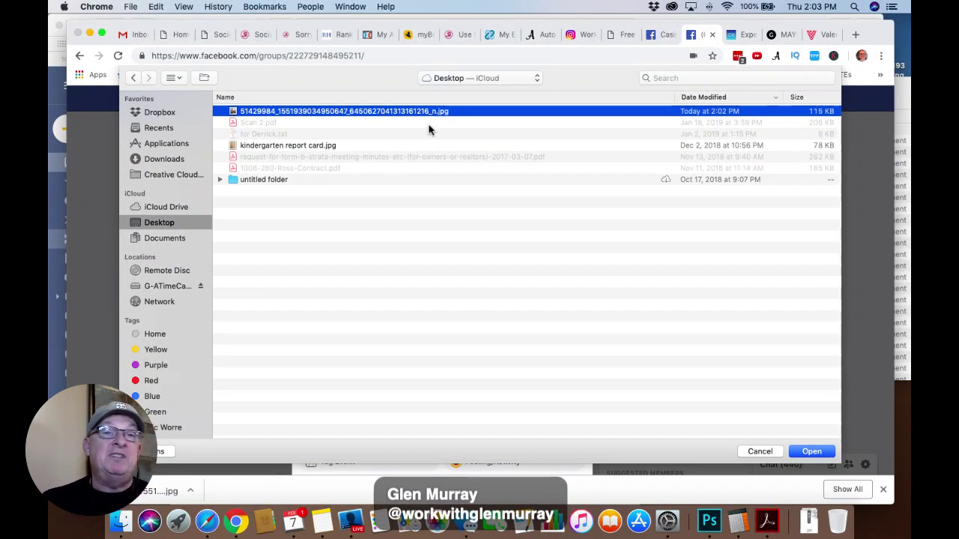
{"action": "left_click", "coordinate": [813, 453]}
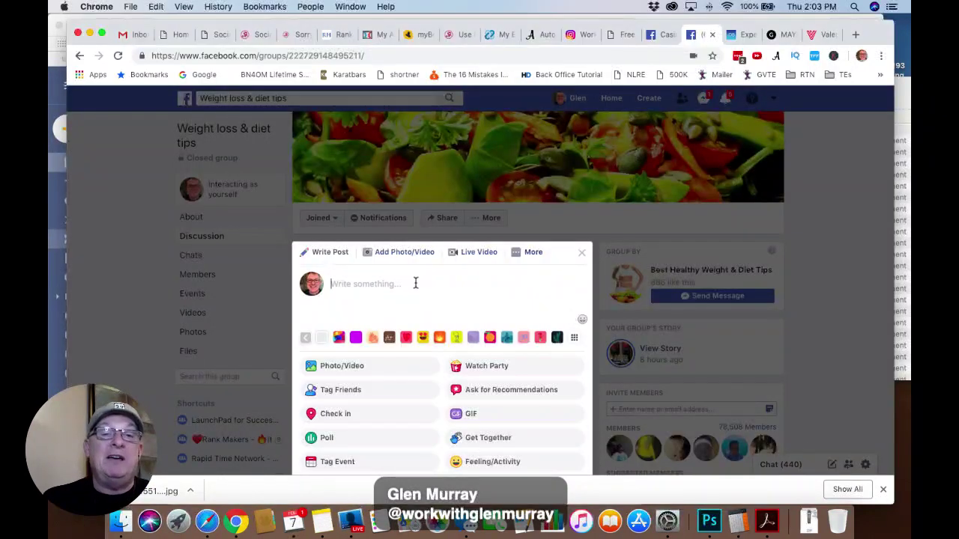
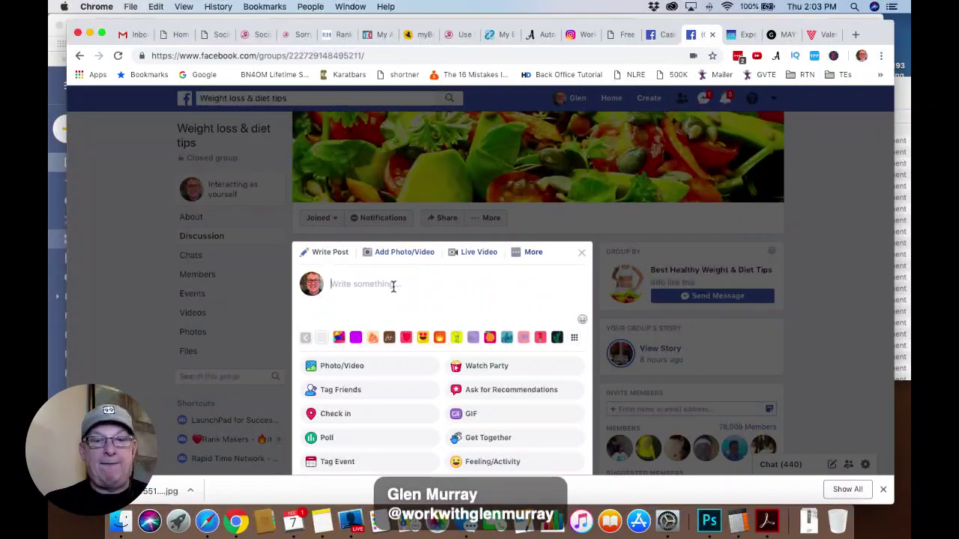
{"action": "left_click", "coordinate": [357, 373]}
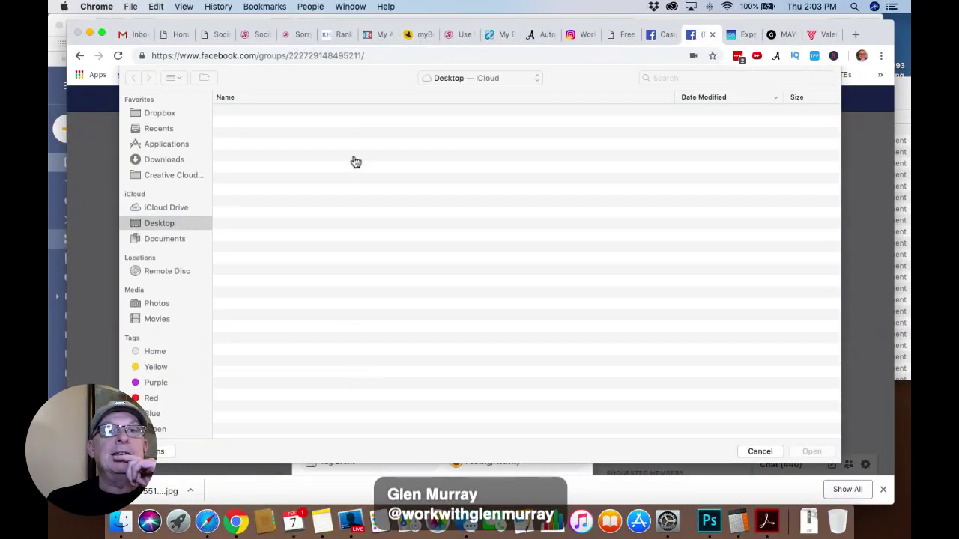
{"action": "left_click", "coordinate": [303, 112]}
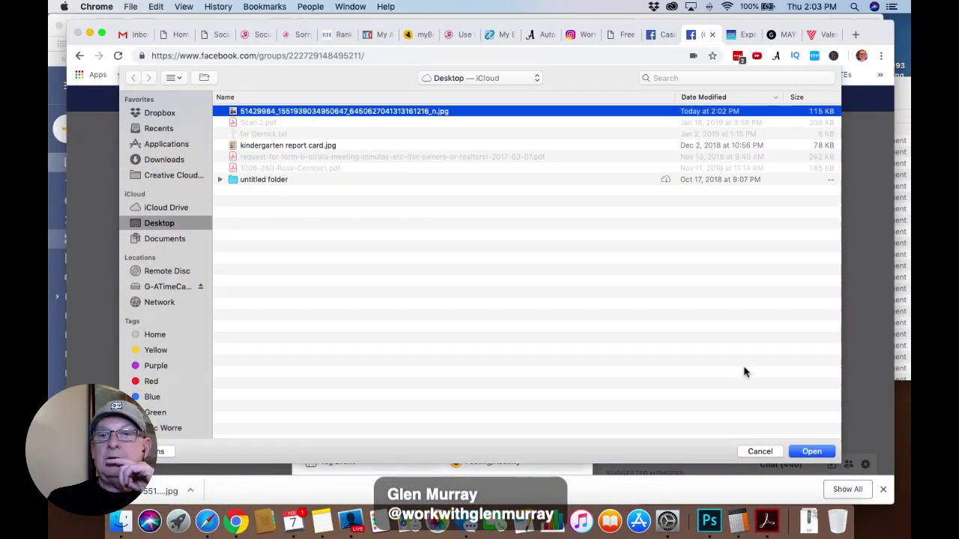
{"action": "left_click", "coordinate": [812, 452]}
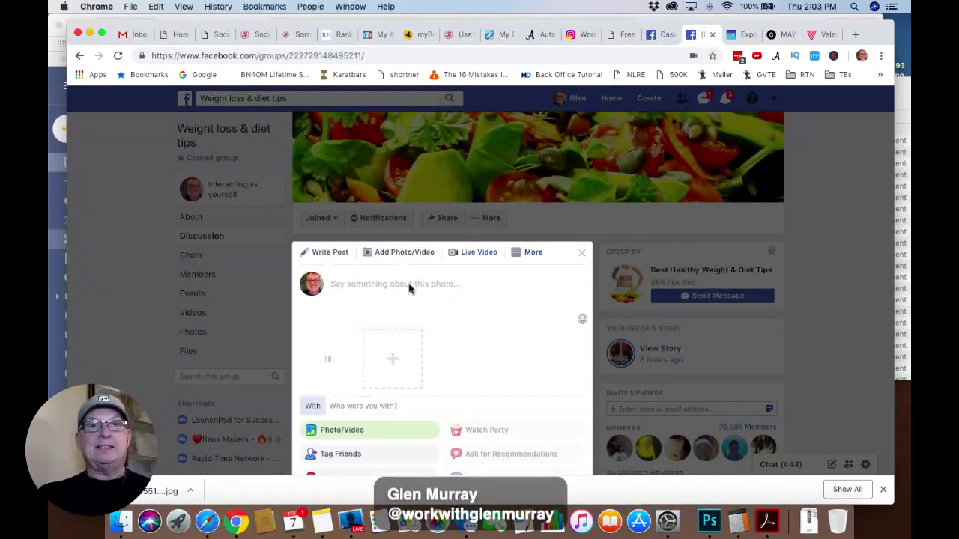
- Paste the copied success story text into the post and delete the word "Valentus" from its second paragraph
{"action": "type", "text": "Hey everyone, I wanted to share my success story feel free to share away, spread the word about the slimroast coffee.  My success has been mind blowing... Thank you so much Valentus for helping me feel like a new lady❤❤❤"}
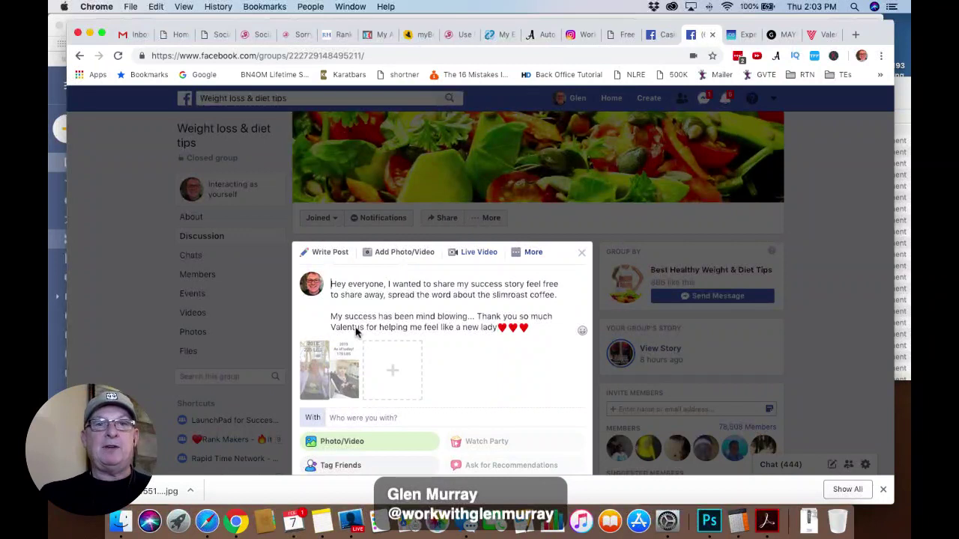
{"action": "triple_click", "coordinate": [356, 332]}
{"action": "double_click", "coordinate": [356, 329]}
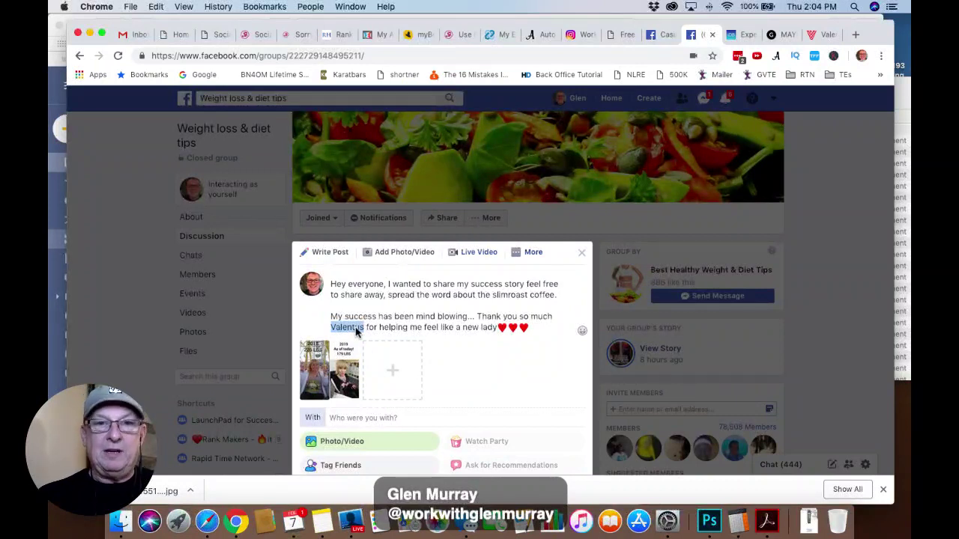
{"action": "key", "text": "BackSpace"}
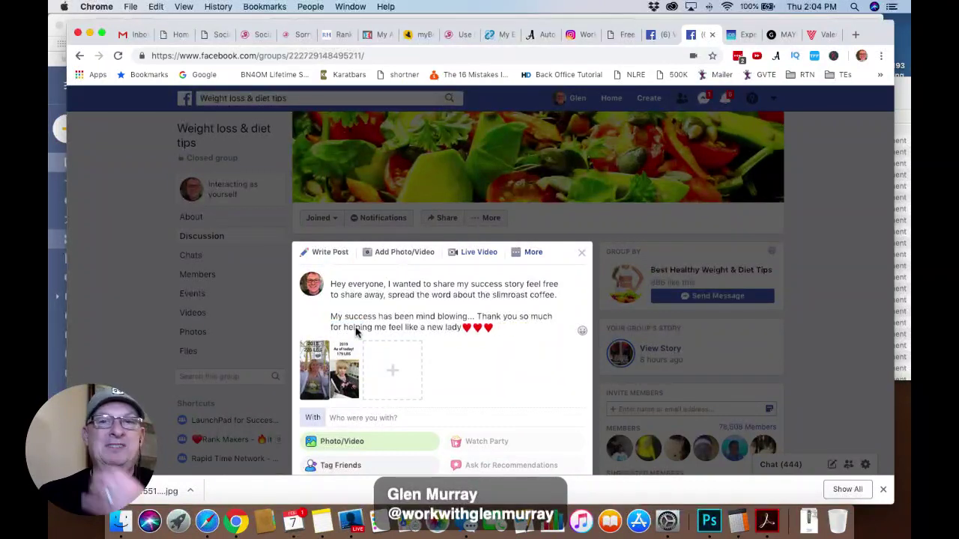
- Replace "the slimroast coffee" with "this product" in the first paragraph and enclose the whole story in quotation marks
{"action": "triple_click", "coordinate": [507, 298]}
{"action": "left_click", "coordinate": [516, 297]}
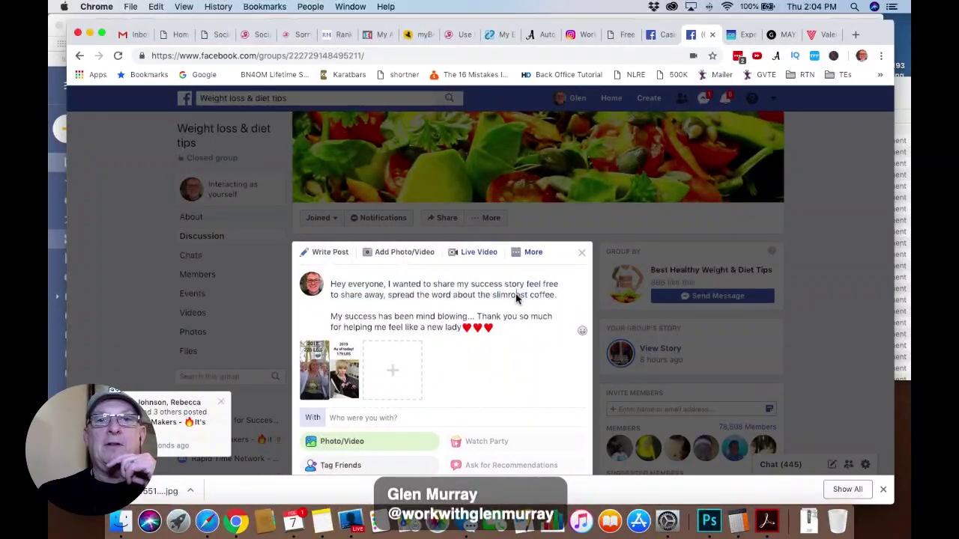
{"action": "left_click", "coordinate": [552, 296]}
{"action": "key", "text": "BackSpace"}
{"action": "key", "text": "BackSpace"}
{"action": "key", "text": "BackSpace"}
{"action": "key", "text": "BackSpace"}
{"action": "key", "text": "BackSpace"}
{"action": "key", "text": "BackSpace"}
{"action": "key", "text": "BackSpace"}
{"action": "key", "text": "BackSpace"}
{"action": "key", "text": "BackSpace"}
{"action": "key", "text": "BackSpace"}
{"action": "key", "text": "BackSpace"}
{"action": "key", "text": "BackSpace"}
{"action": "key", "text": "BackSpace"}
{"action": "key", "text": "BackSpace"}
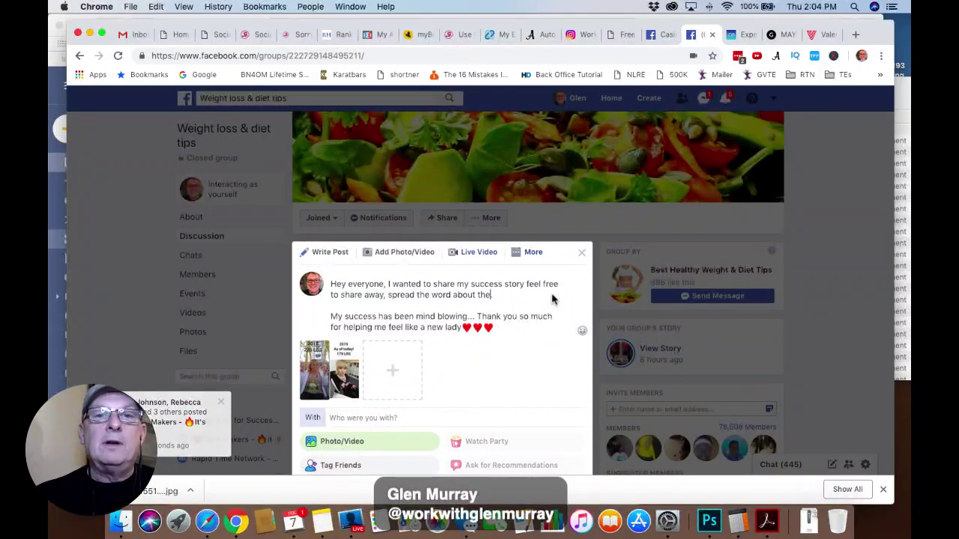
{"action": "type", "text": "is product."}
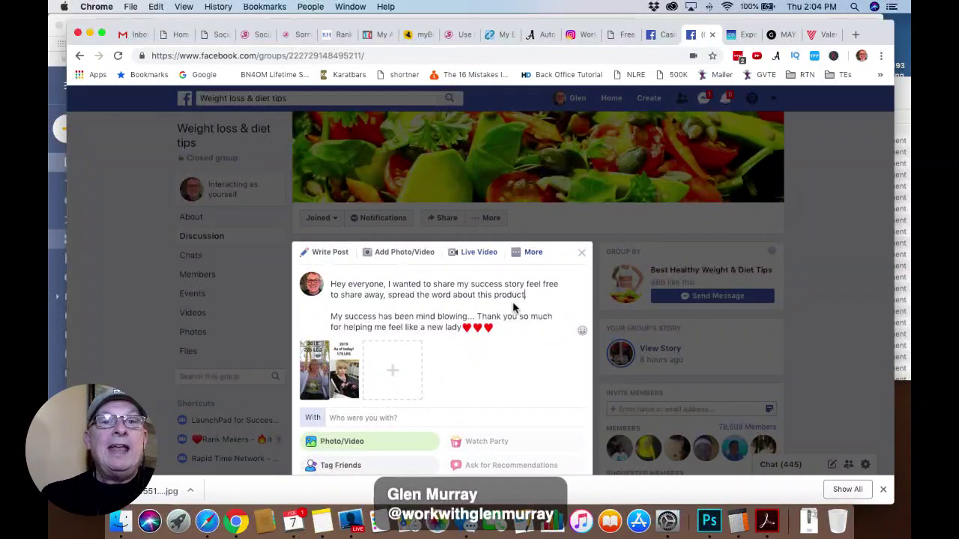
{"action": "left_click", "coordinate": [332, 285]}
{"action": "type", "text": "\""}
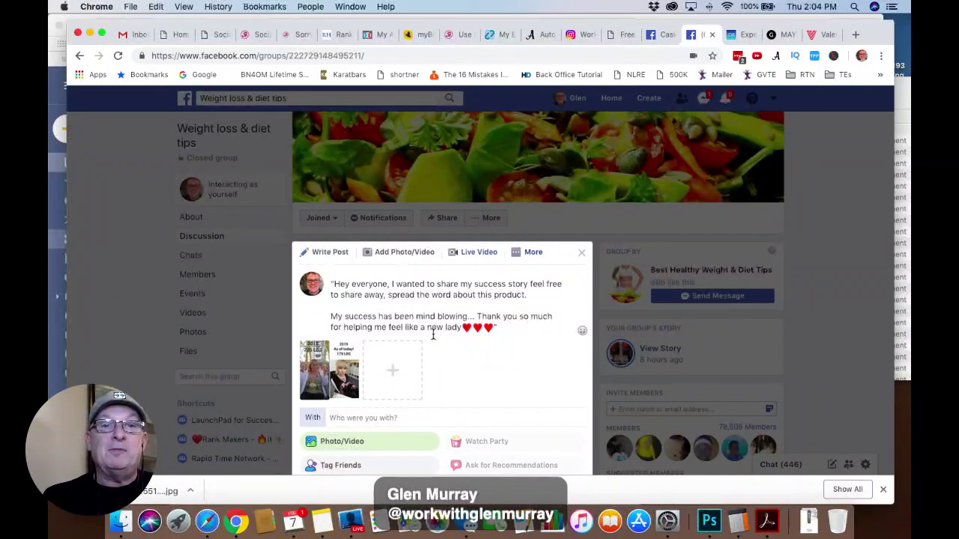
- Add two lines above the quoted story: "Holy Cow Check out this amazing transformation..." and "Message me if you want to know what she is using"
{"action": "left_click", "coordinate": [330, 284]}
{"action": "key", "text": "Return"}
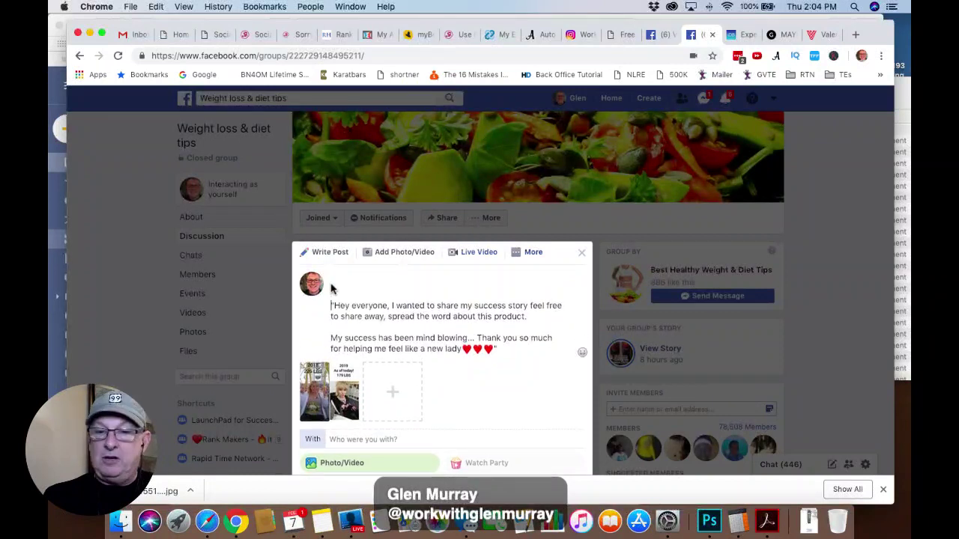
{"action": "type", "text": "Holy Cow Check"}
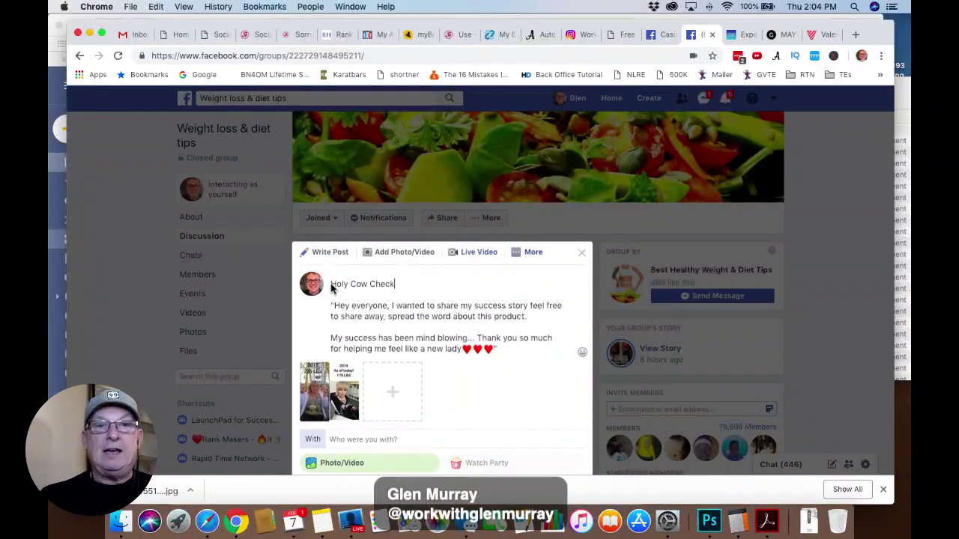
{"action": "type", "text": " out this amazing transforma"}
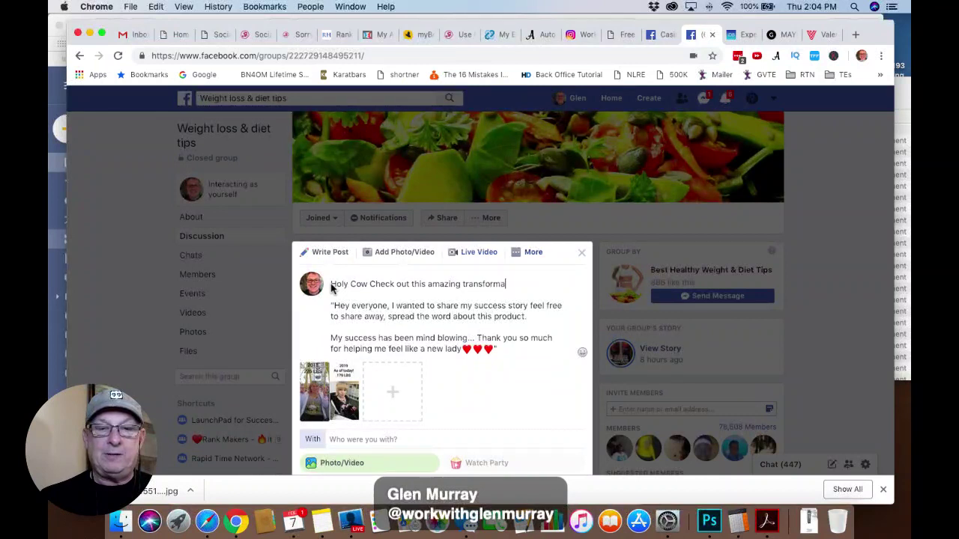
{"action": "type", "text": "tion.."}
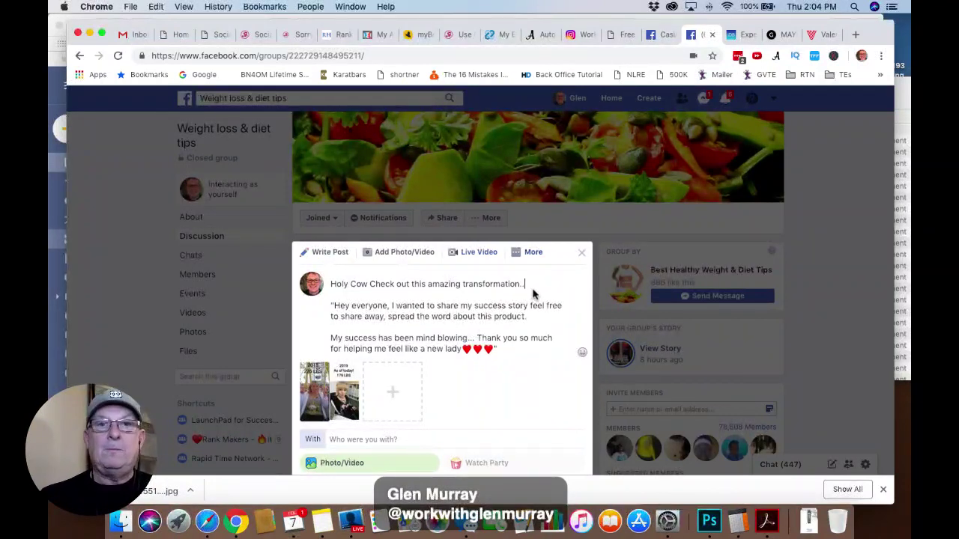
{"action": "type", "text": "."}
{"action": "key", "text": "Return"}
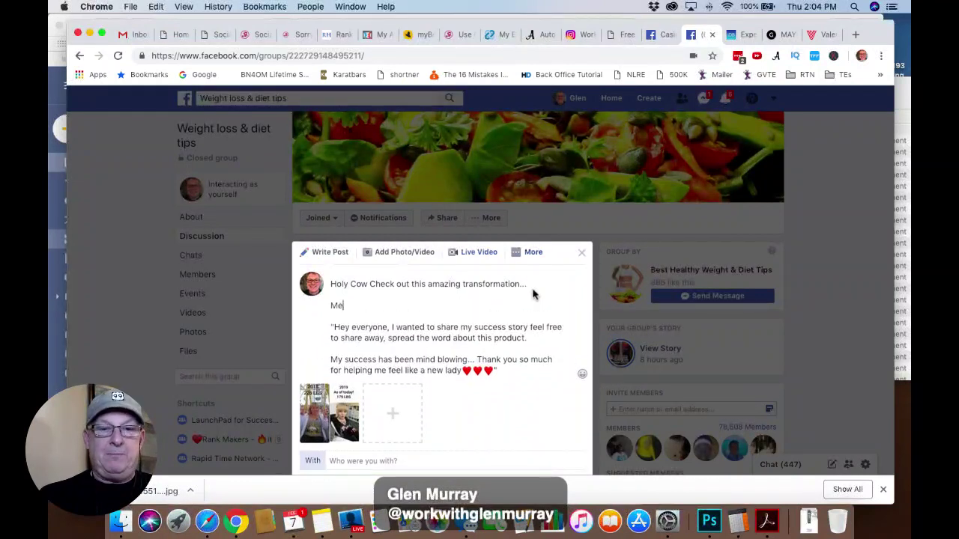
{"action": "type", "text": "Message me if you want to know what she"}
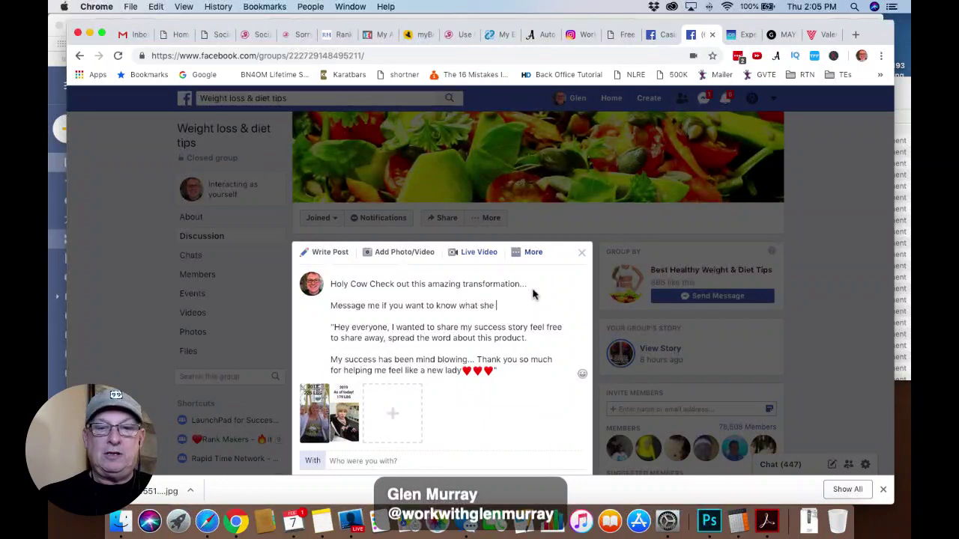
{"action": "type", "text": "using?"}
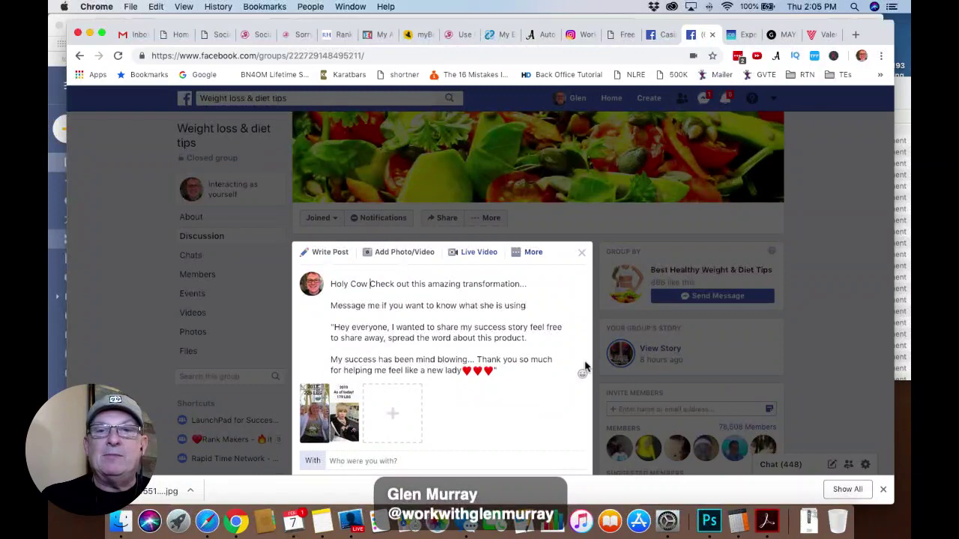
- Insert three star-eyed smiley emojis right after "Holy Cow" in the opening line
{"action": "left_click", "coordinate": [582, 373]}
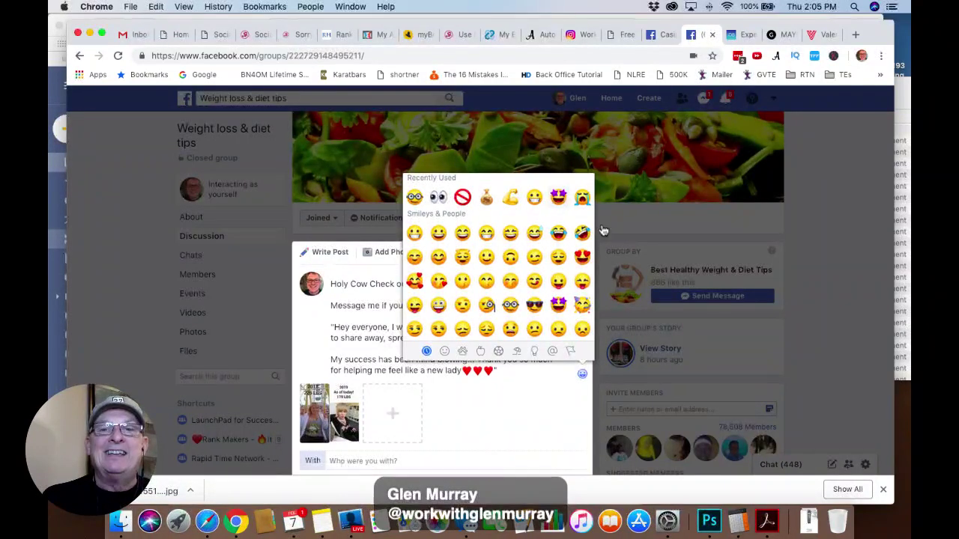
{"action": "left_click", "coordinate": [559, 197]}
{"action": "left_click", "coordinate": [559, 196]}
{"action": "left_click", "coordinate": [559, 196]}
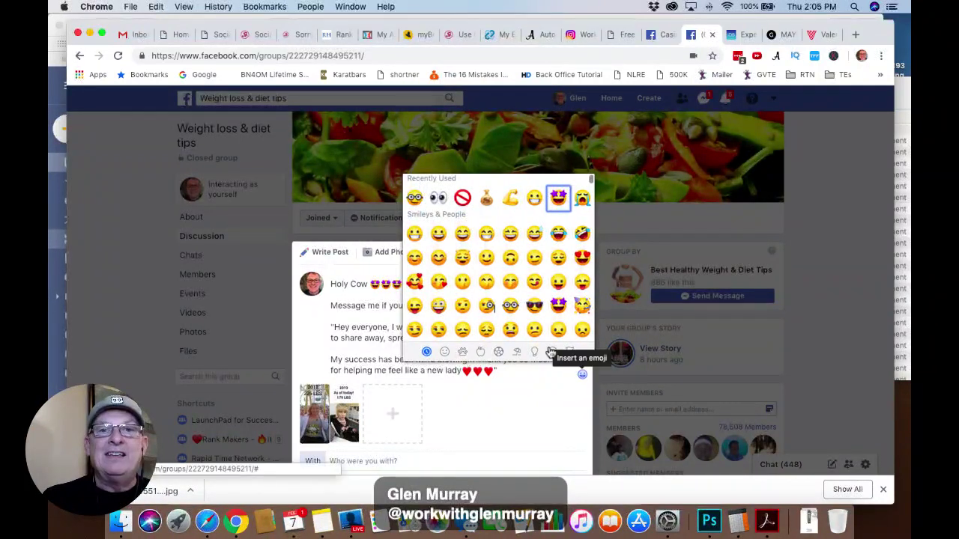
{"action": "left_click", "coordinate": [583, 374]}
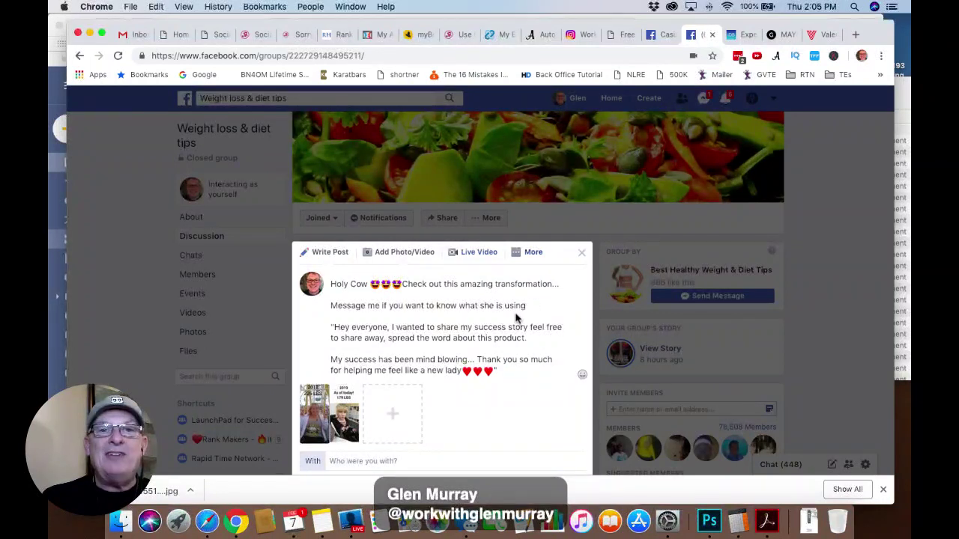
- Insert the eyes emoji before the last dot after "transformation" in the opening line
{"action": "left_click", "coordinate": [556, 288]}
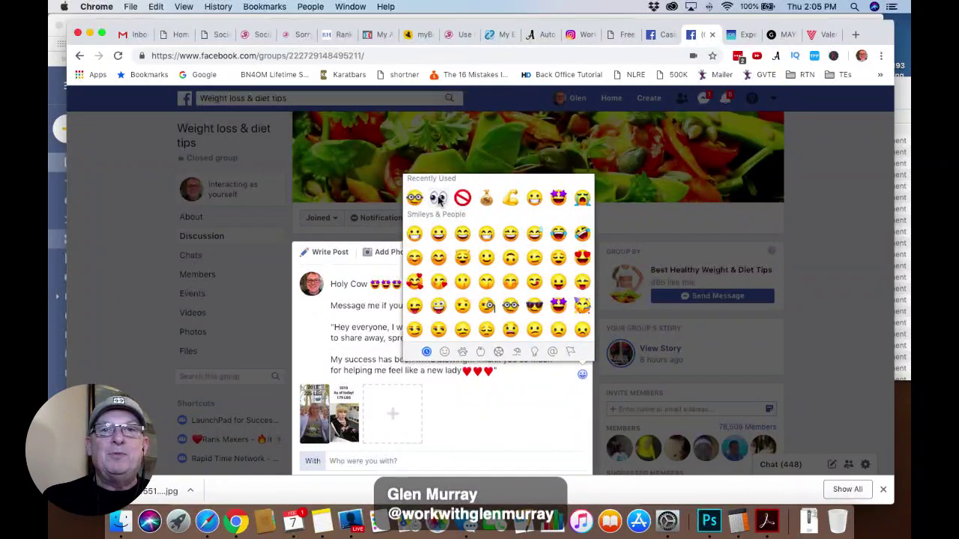
{"action": "key", "text": "Return"}
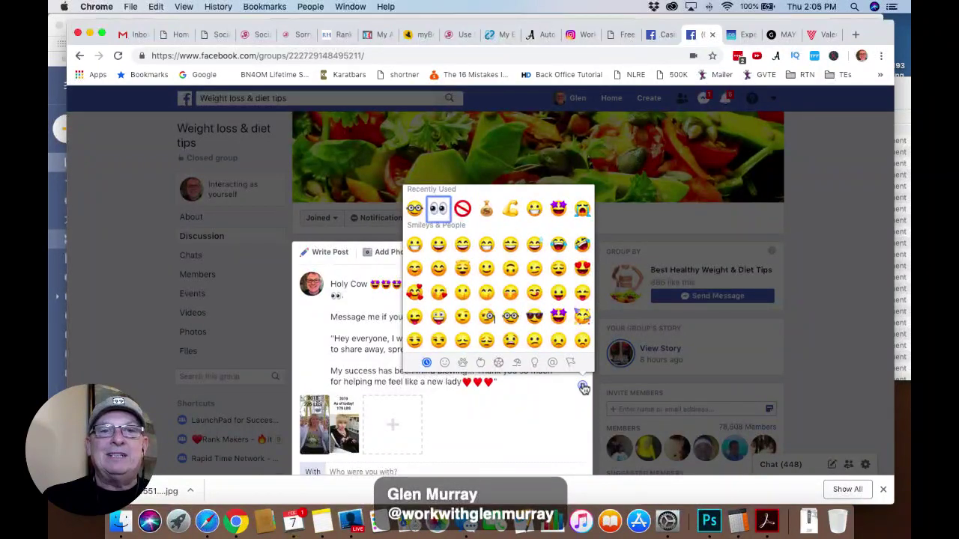
{"action": "left_click", "coordinate": [583, 387]}
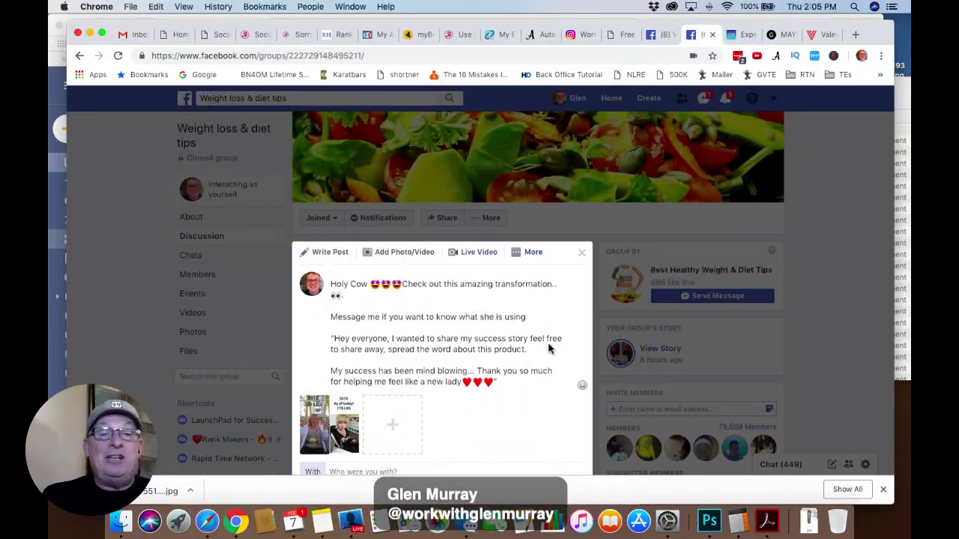
- Publish the post to the Weight loss & diet tips group and review its text and before-and-after photo in the feed
{"action": "scroll", "coordinate": [549, 349], "scroll_direction": "down", "scroll_amount": 5}
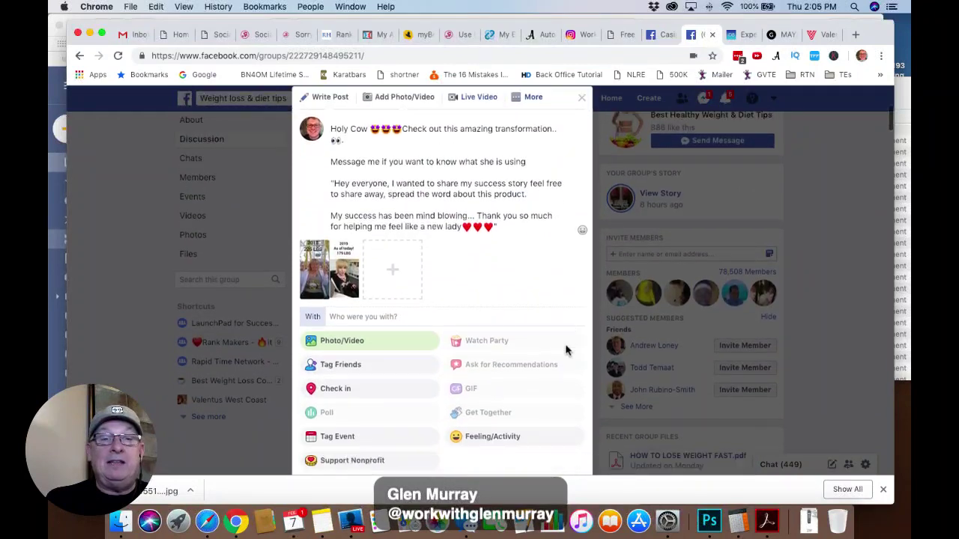
{"action": "scroll", "coordinate": [572, 341], "scroll_direction": "down", "scroll_amount": 1}
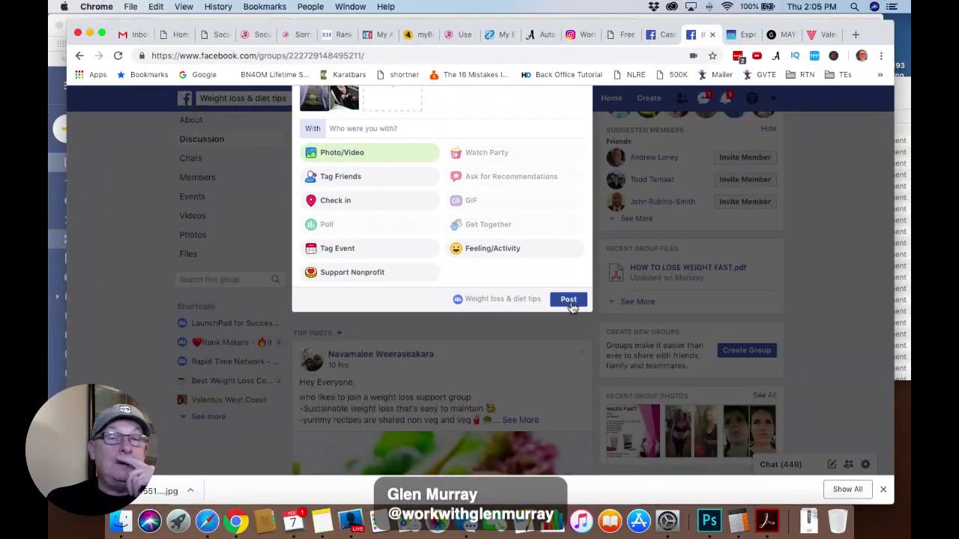
{"action": "left_click", "coordinate": [569, 301]}
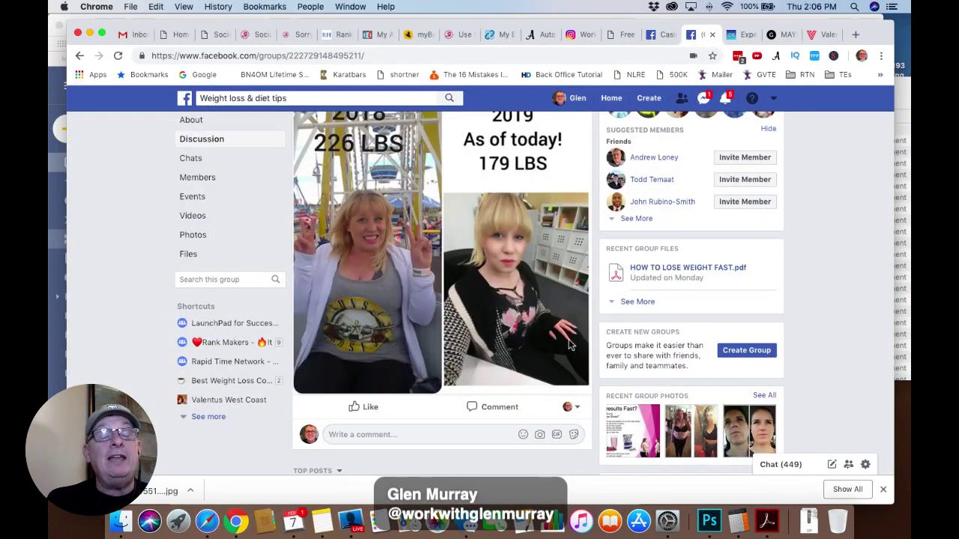
{"action": "scroll", "coordinate": [569, 341], "scroll_direction": "up", "scroll_amount": 5}
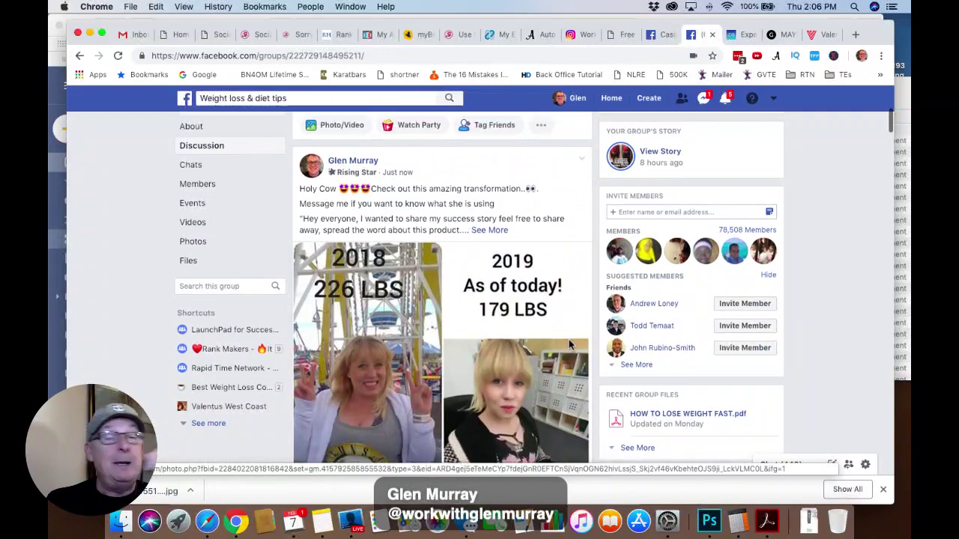
{"action": "scroll", "coordinate": [569, 343], "scroll_direction": "down", "scroll_amount": 5}
{"action": "scroll", "coordinate": [569, 345], "scroll_direction": "up", "scroll_amount": 5}
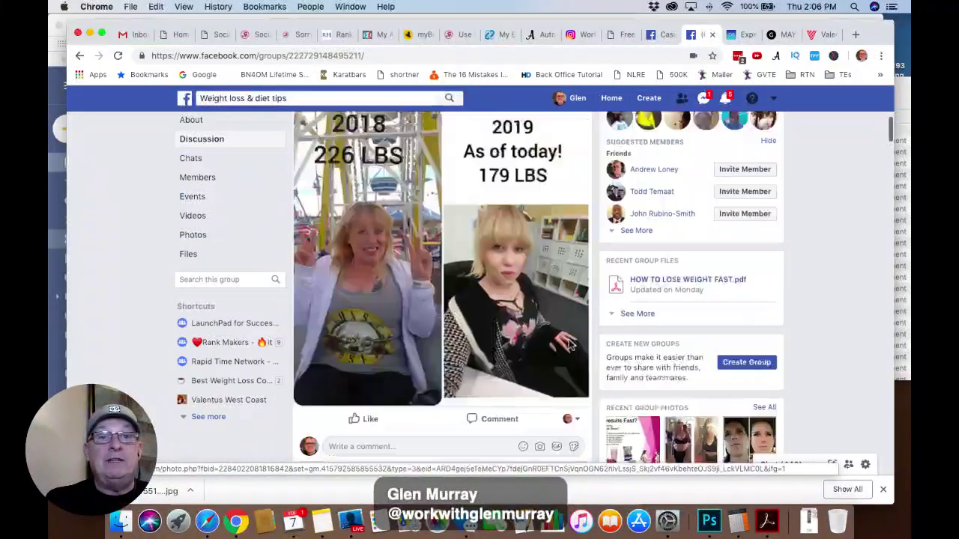
{"action": "scroll", "coordinate": [569, 344], "scroll_direction": "up", "scroll_amount": 2}
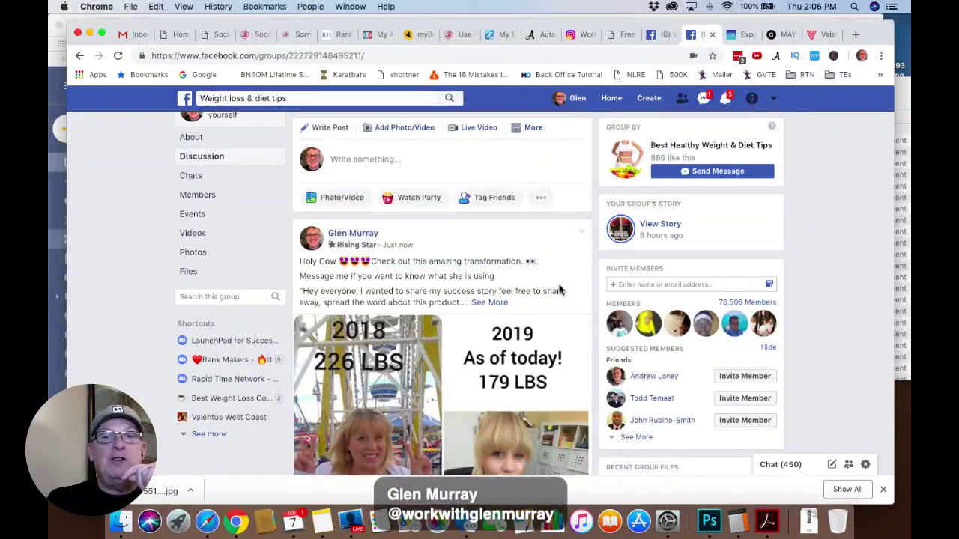
- Expand the full text of the new transformation post and like the post
{"action": "left_click", "coordinate": [487, 305]}
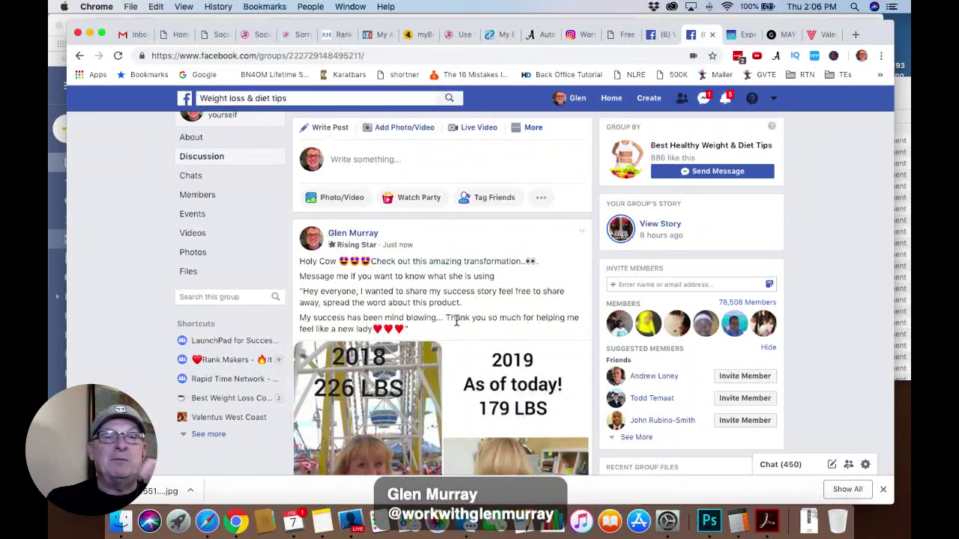
{"action": "scroll", "coordinate": [502, 330], "scroll_direction": "down", "scroll_amount": 1}
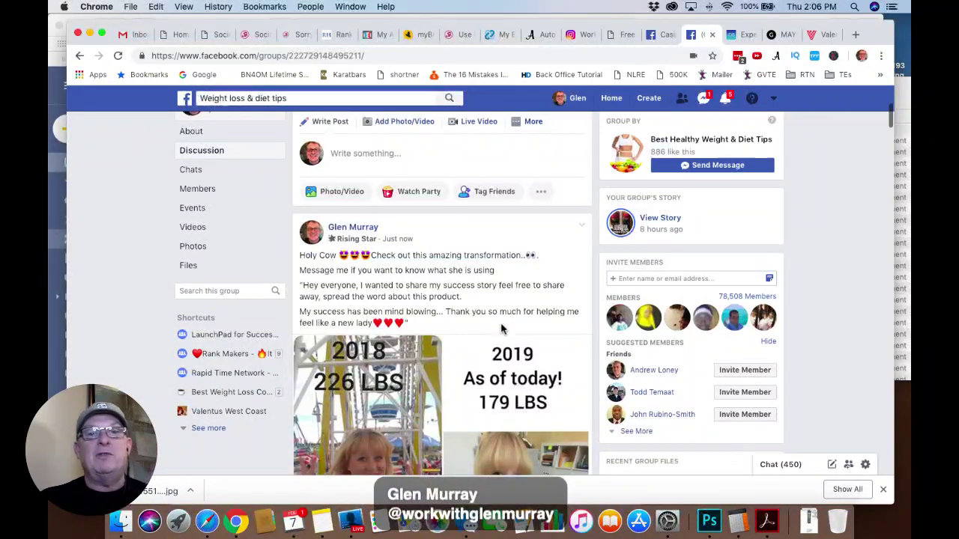
{"action": "scroll", "coordinate": [502, 329], "scroll_direction": "down", "scroll_amount": 5}
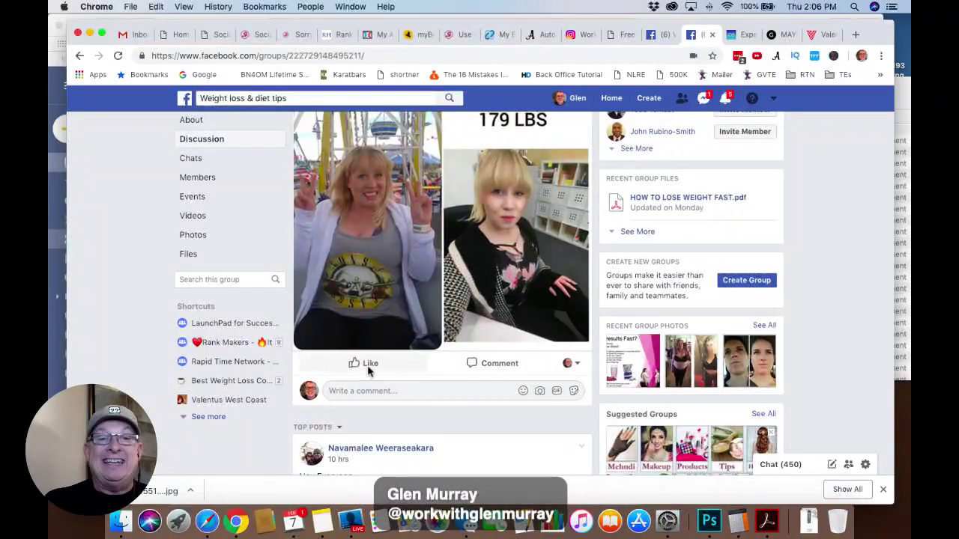
{"action": "mouse_move", "coordinate": [368, 366]}
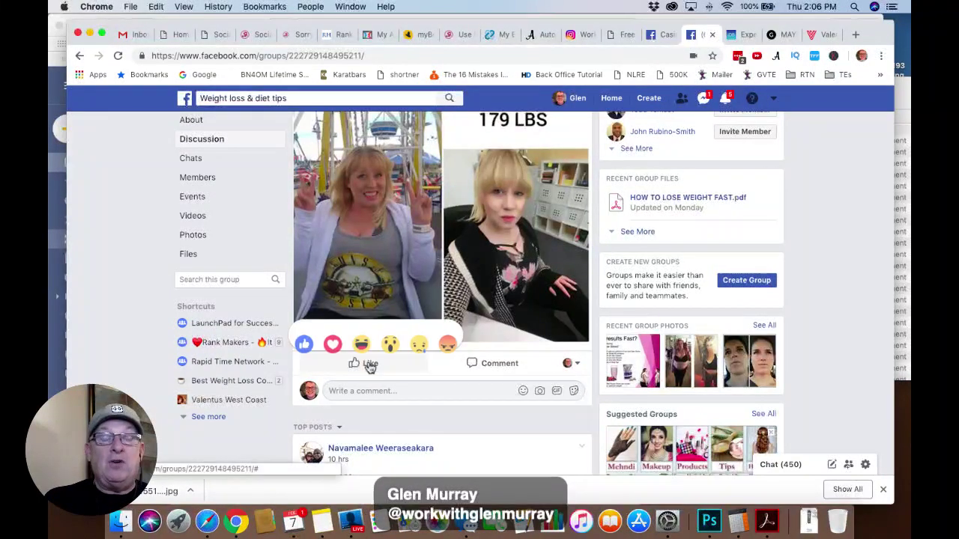
{"action": "left_click", "coordinate": [412, 371]}
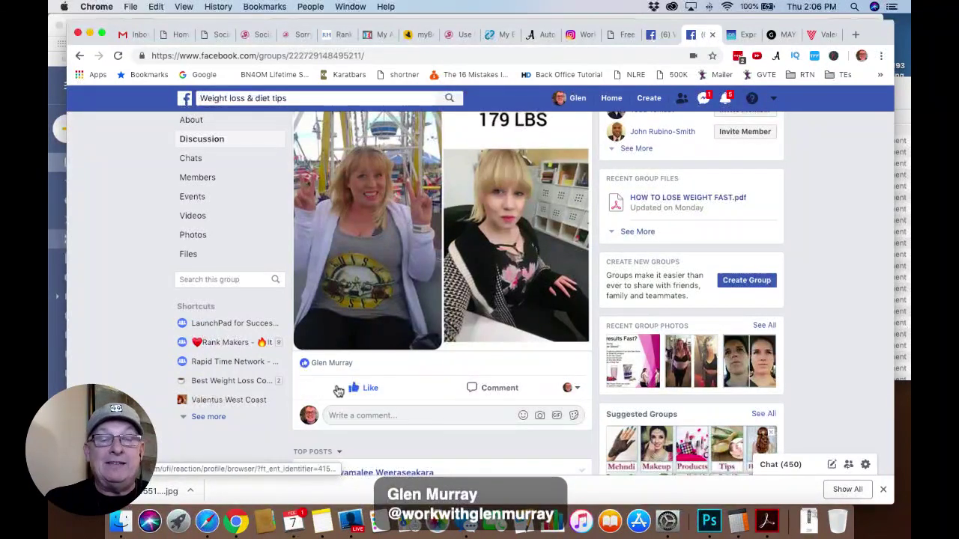
- Comment on the post, thanking the poster by name and adding "Let me know if you would like to learn more. Feel free to send me a message."
{"action": "left_click", "coordinate": [403, 419]}
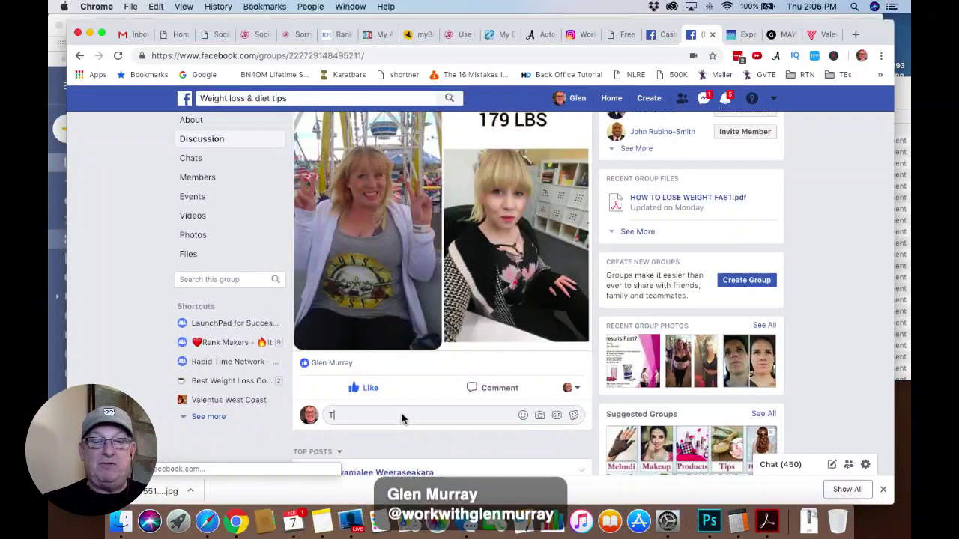
{"action": "type", "text": "Thanks Glen Let me know if you wa"}
{"action": "key", "text": "BackSpace"}
{"action": "key", "text": "BackSpace"}
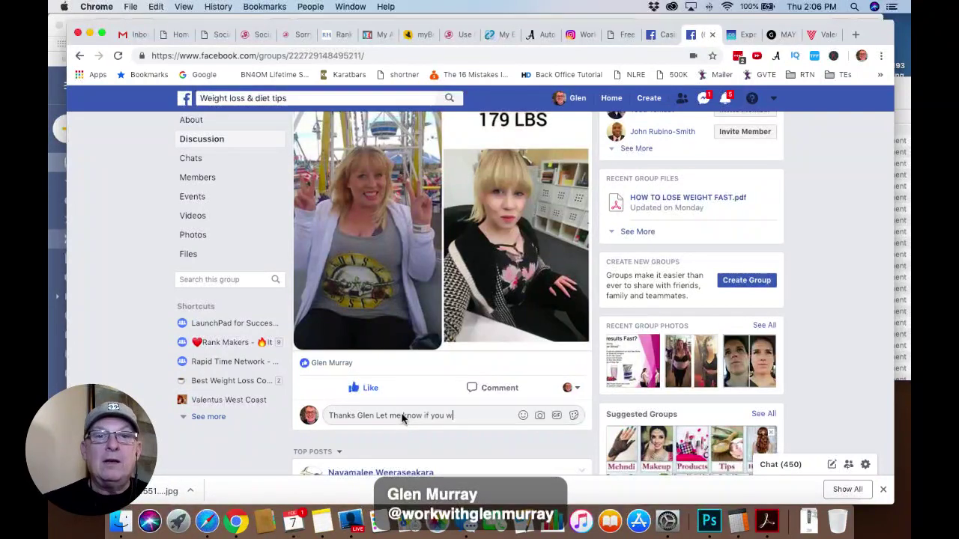
{"action": "type", "text": "would like to learn more"}
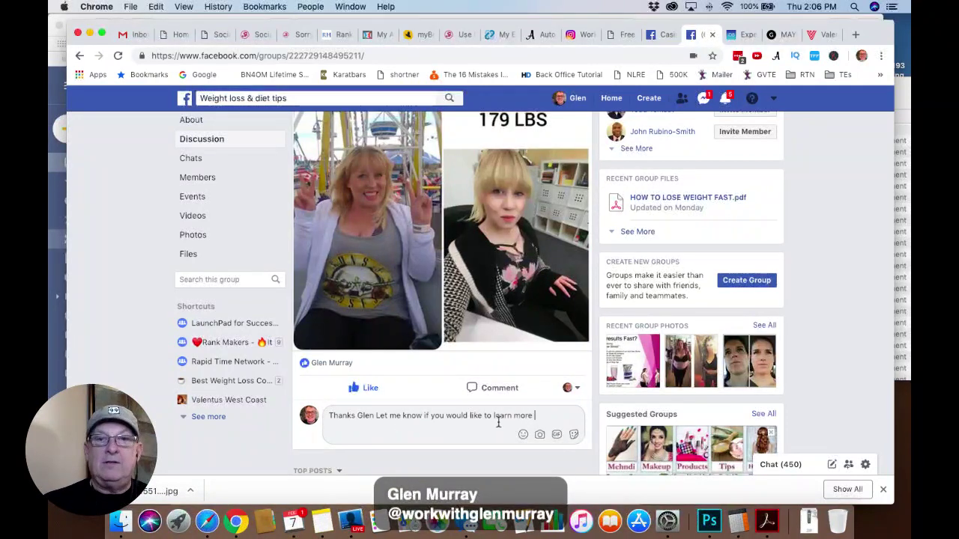
{"action": "type", "text": ". Feel free to send me a message."}
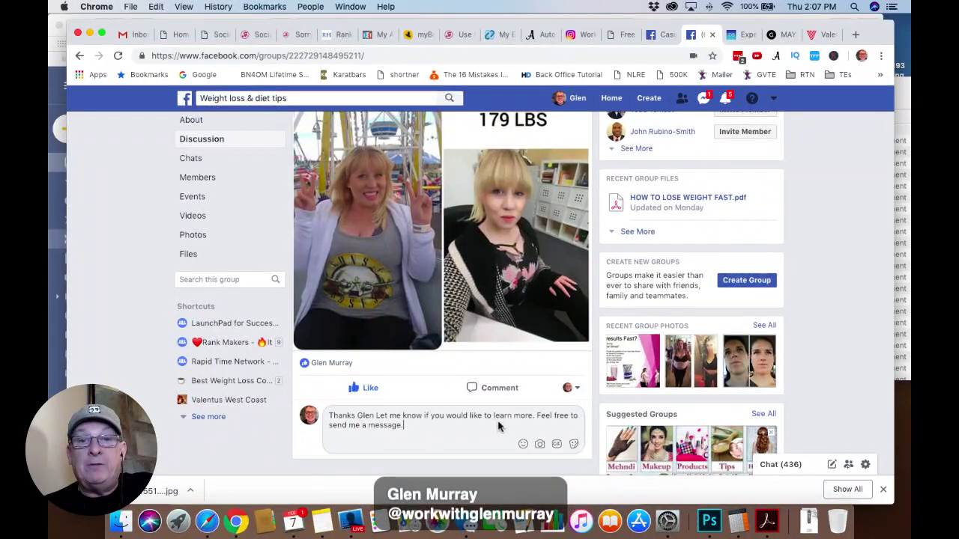
{"action": "key", "text": "Return"}
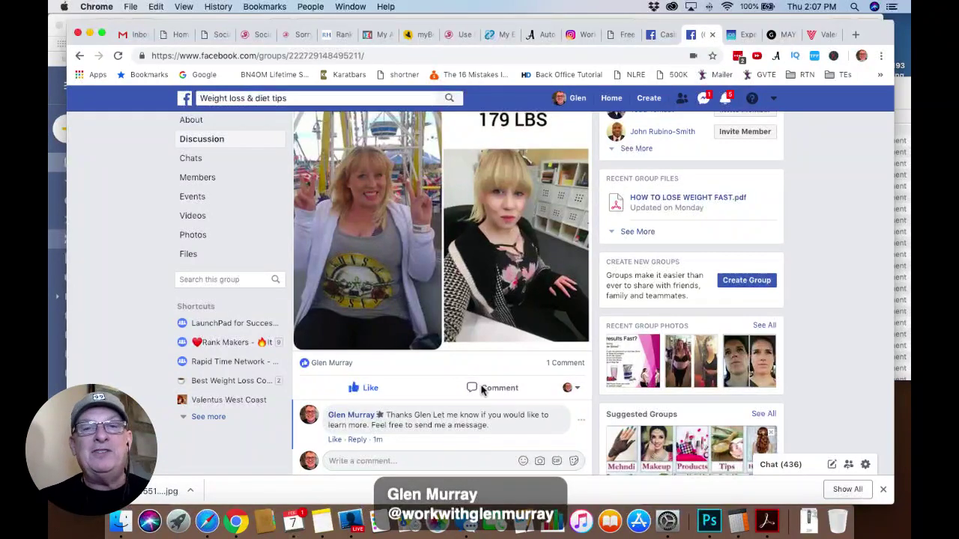
- Review the published post's text, before-and-after photo and comment in the group feed
{"action": "scroll", "coordinate": [583, 309], "scroll_direction": "up", "scroll_amount": 5}
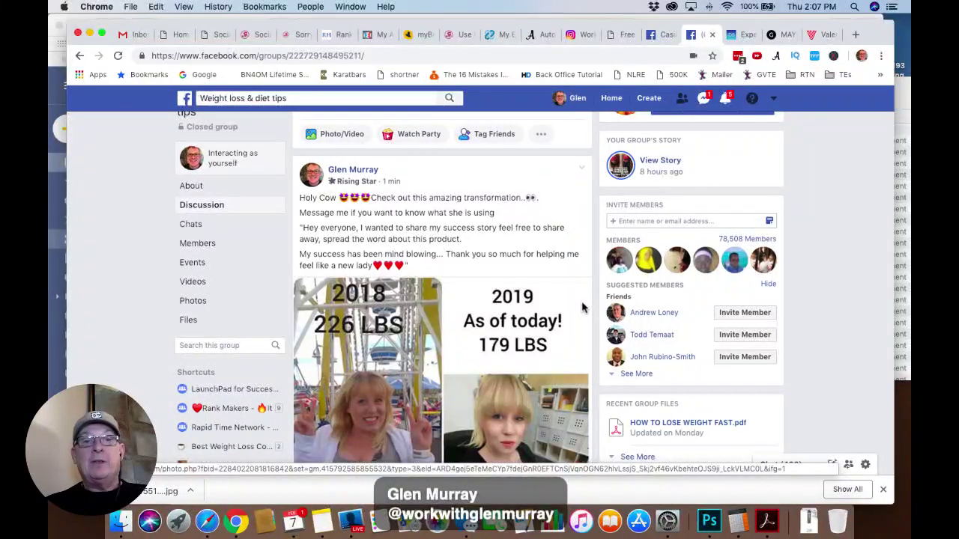
{"action": "scroll", "coordinate": [583, 307], "scroll_direction": "down", "scroll_amount": 3}
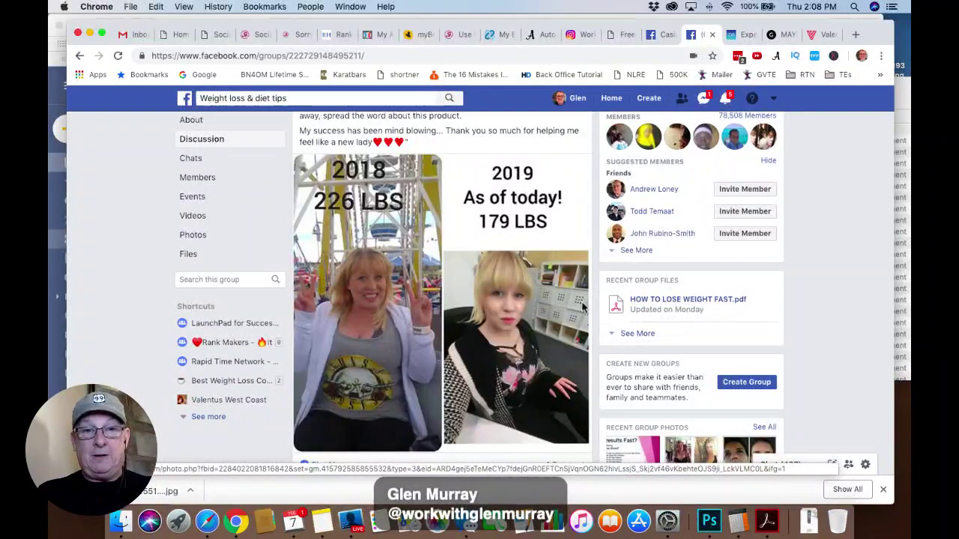
{"action": "scroll", "coordinate": [583, 306], "scroll_direction": "down", "scroll_amount": 3}
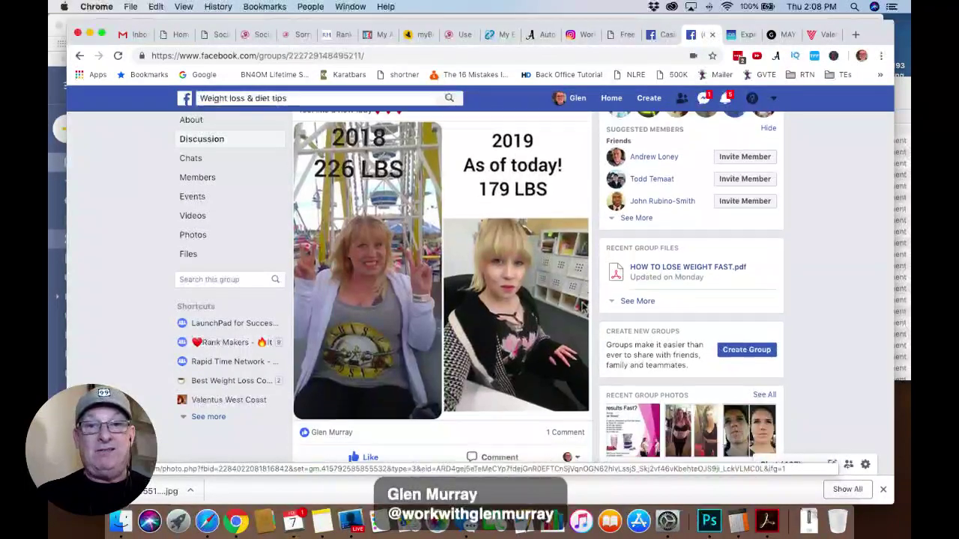
{"action": "left_click", "coordinate": [494, 391]}
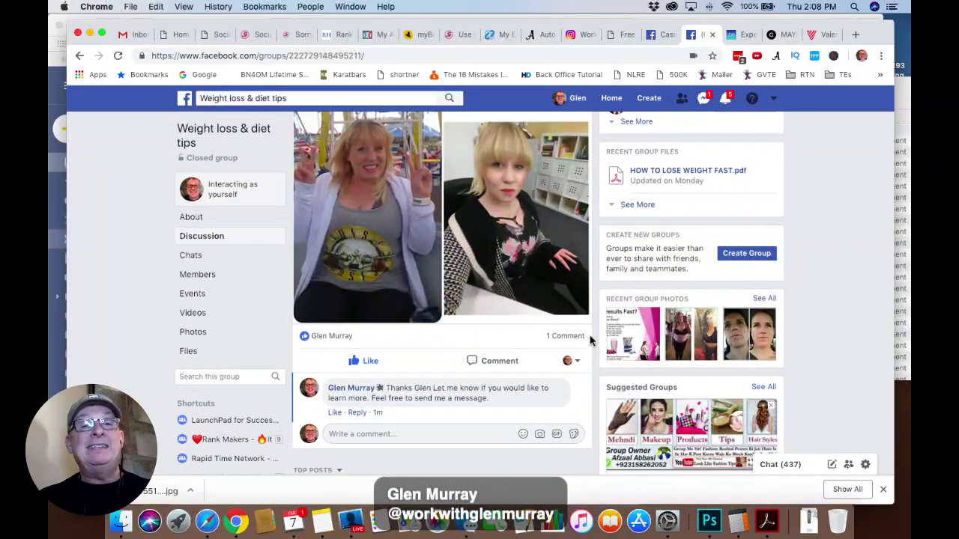
{"action": "scroll", "coordinate": [589, 341], "scroll_direction": "up", "scroll_amount": 3}
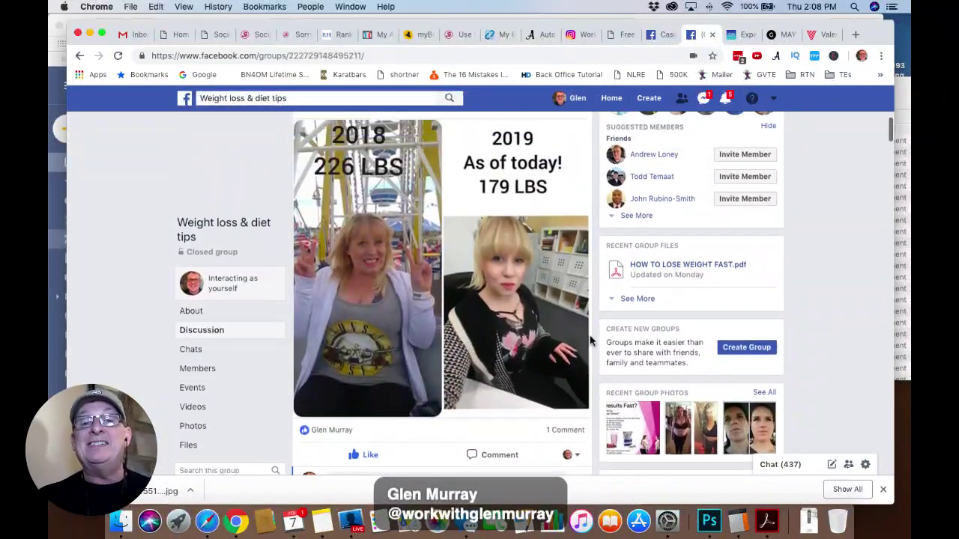
{"action": "scroll", "coordinate": [589, 341], "scroll_direction": "up", "scroll_amount": 4}
{"action": "scroll", "coordinate": [592, 342], "scroll_direction": "down", "scroll_amount": 3}
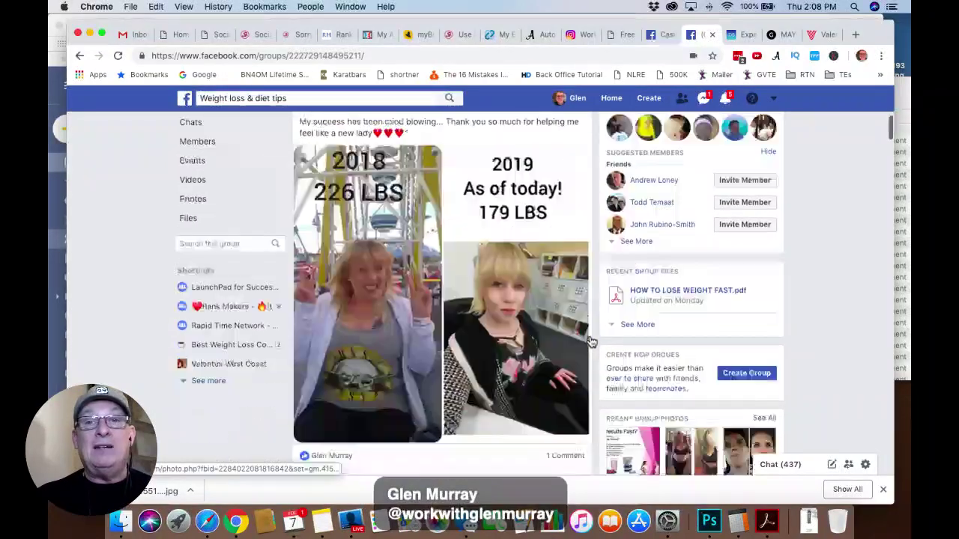
{"action": "scroll", "coordinate": [589, 341], "scroll_direction": "down", "scroll_amount": 6}
{"action": "scroll", "coordinate": [589, 341], "scroll_direction": "up", "scroll_amount": 6}
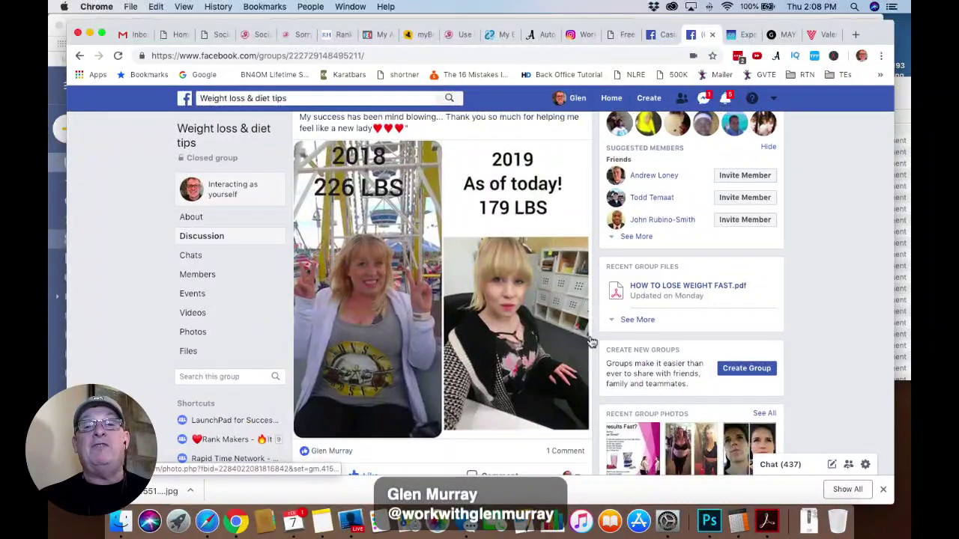
{"action": "scroll", "coordinate": [592, 341], "scroll_direction": "up", "scroll_amount": 3}
{"action": "scroll", "coordinate": [592, 342], "scroll_direction": "down", "scroll_amount": 2}
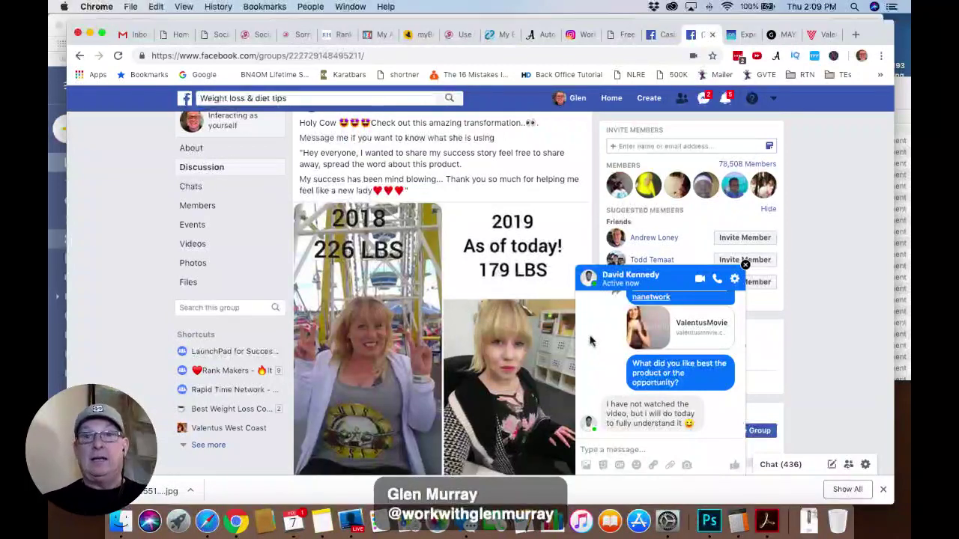
- Close the open chat window and check the recent messages and notifications
{"action": "left_click", "coordinate": [745, 265]}
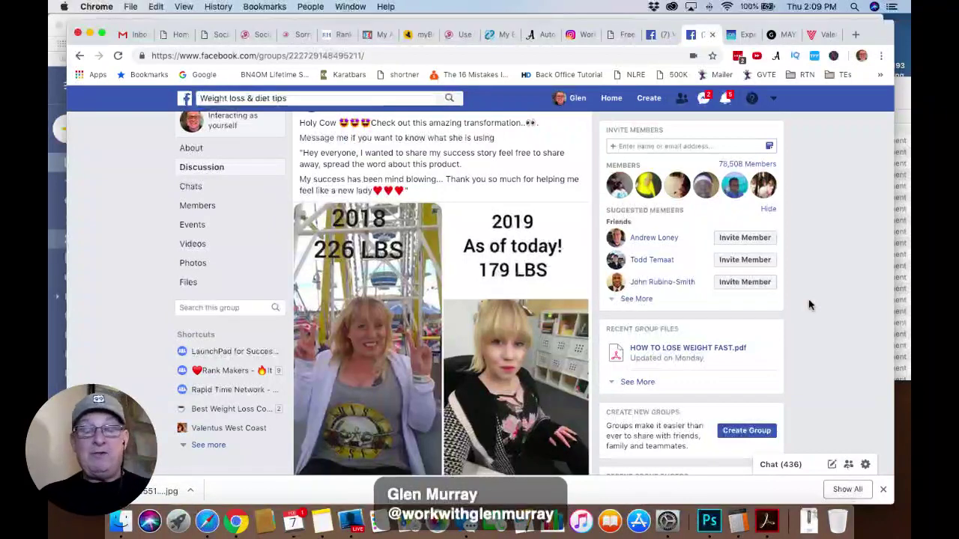
{"action": "scroll", "coordinate": [809, 305], "scroll_direction": "down", "scroll_amount": 1}
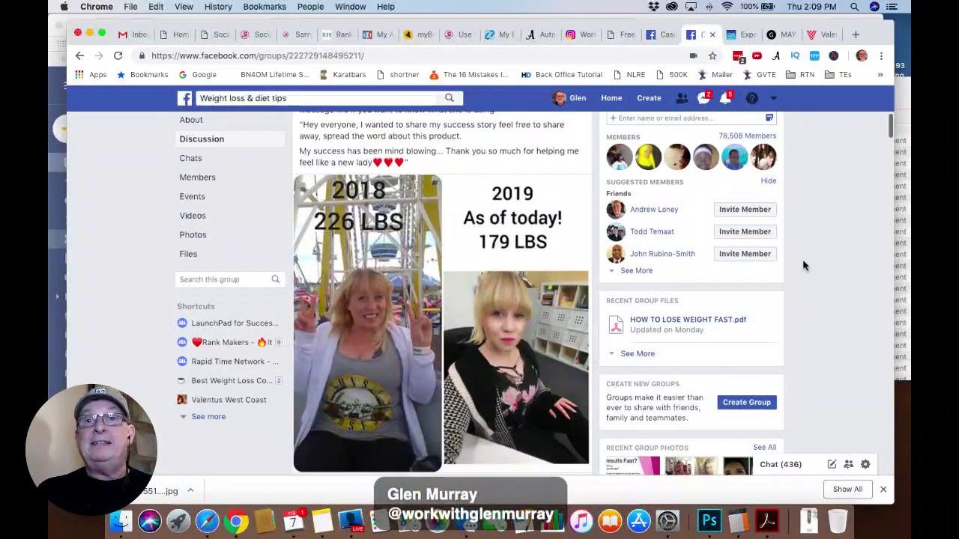
{"action": "left_click", "coordinate": [704, 99]}
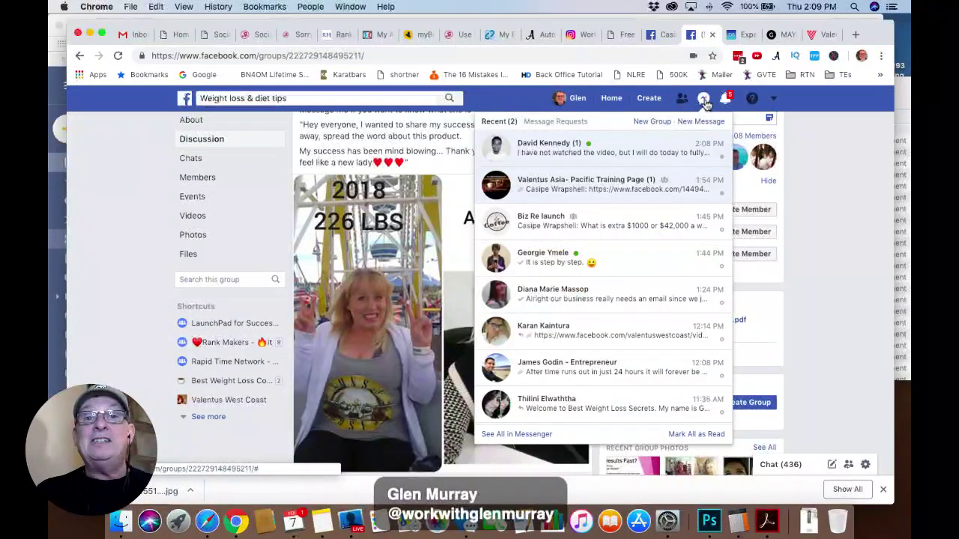
{"action": "left_click", "coordinate": [704, 99]}
{"action": "left_click", "coordinate": [726, 101]}
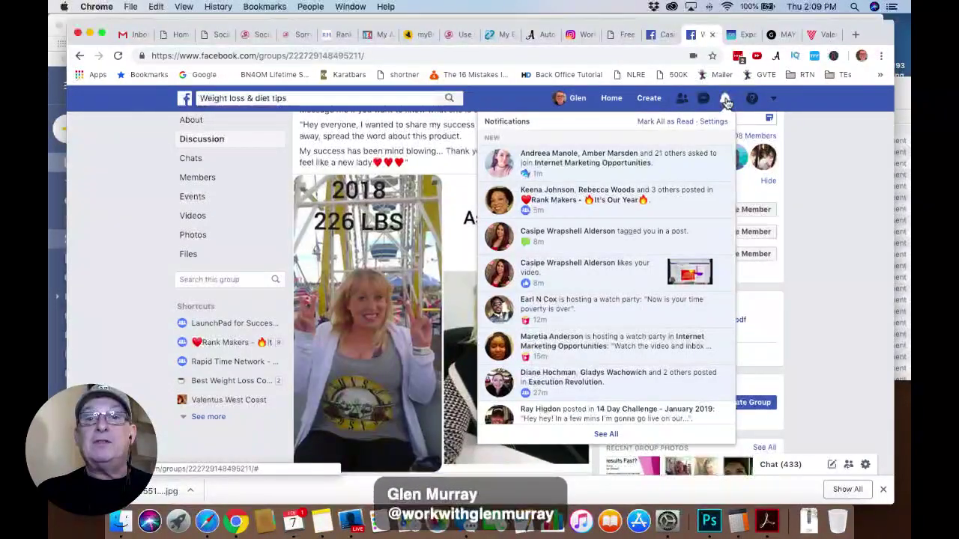
{"action": "left_click", "coordinate": [726, 101]}
{"action": "scroll", "coordinate": [781, 292], "scroll_direction": "down", "scroll_amount": 2}
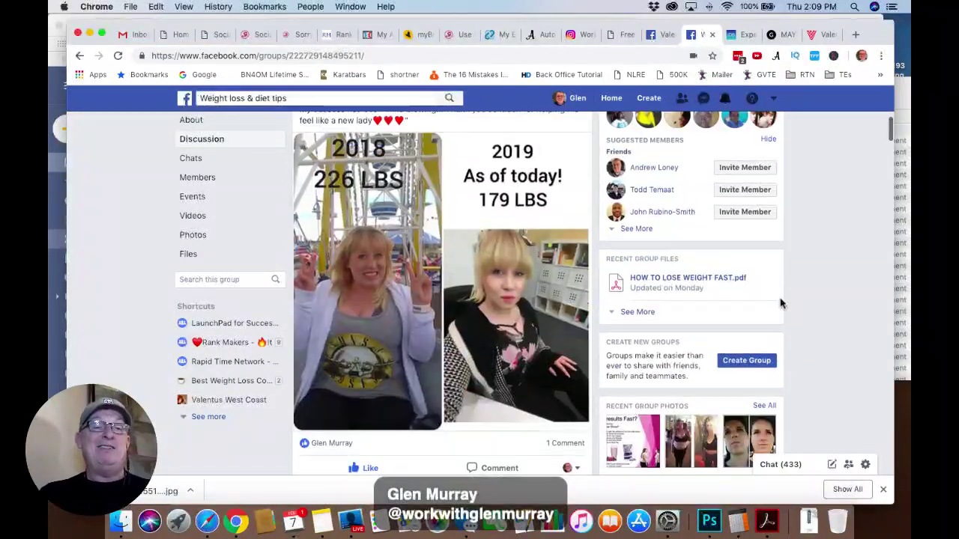
{"action": "scroll", "coordinate": [781, 299], "scroll_direction": "up", "scroll_amount": 2}
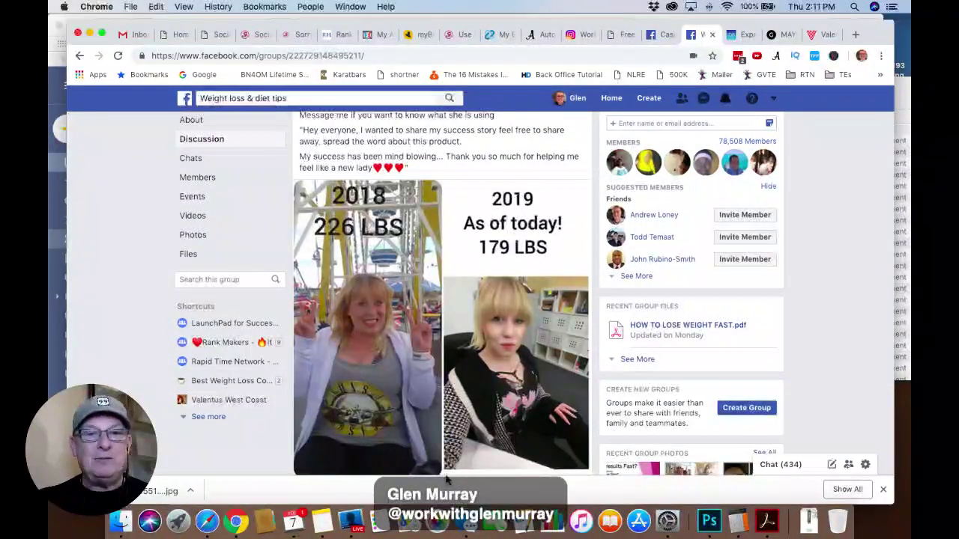
{"action": "left_click", "coordinate": [351, 521]}
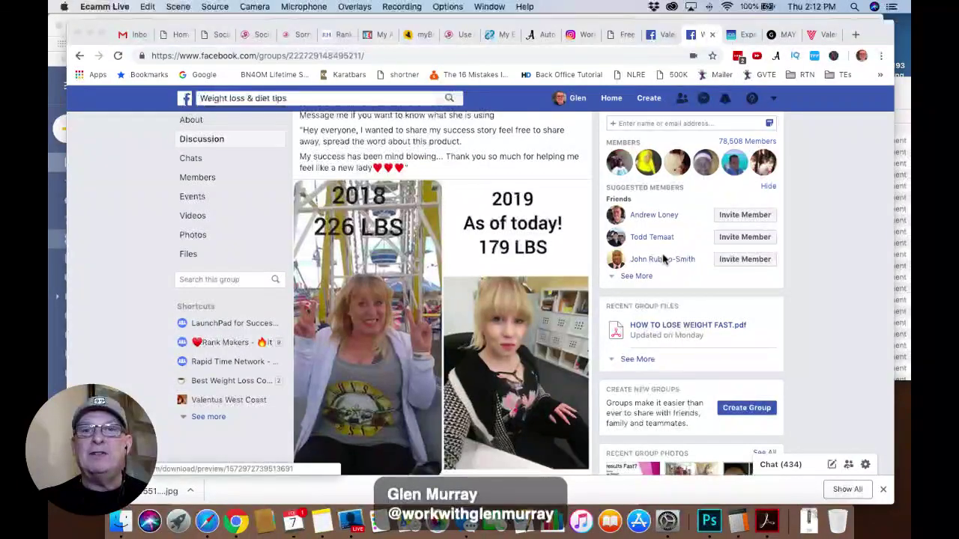